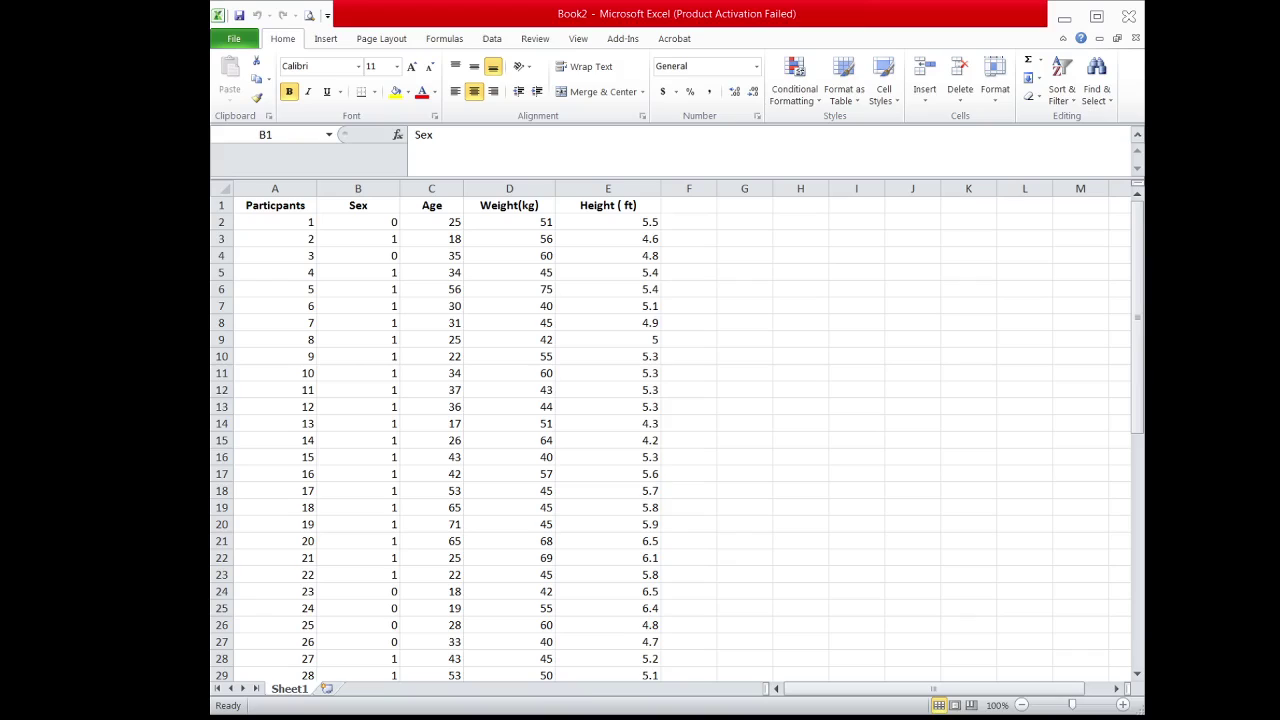
Select the Sex heading in B1 and bring up PHStat's Data Preparation options
click(1137, 345)
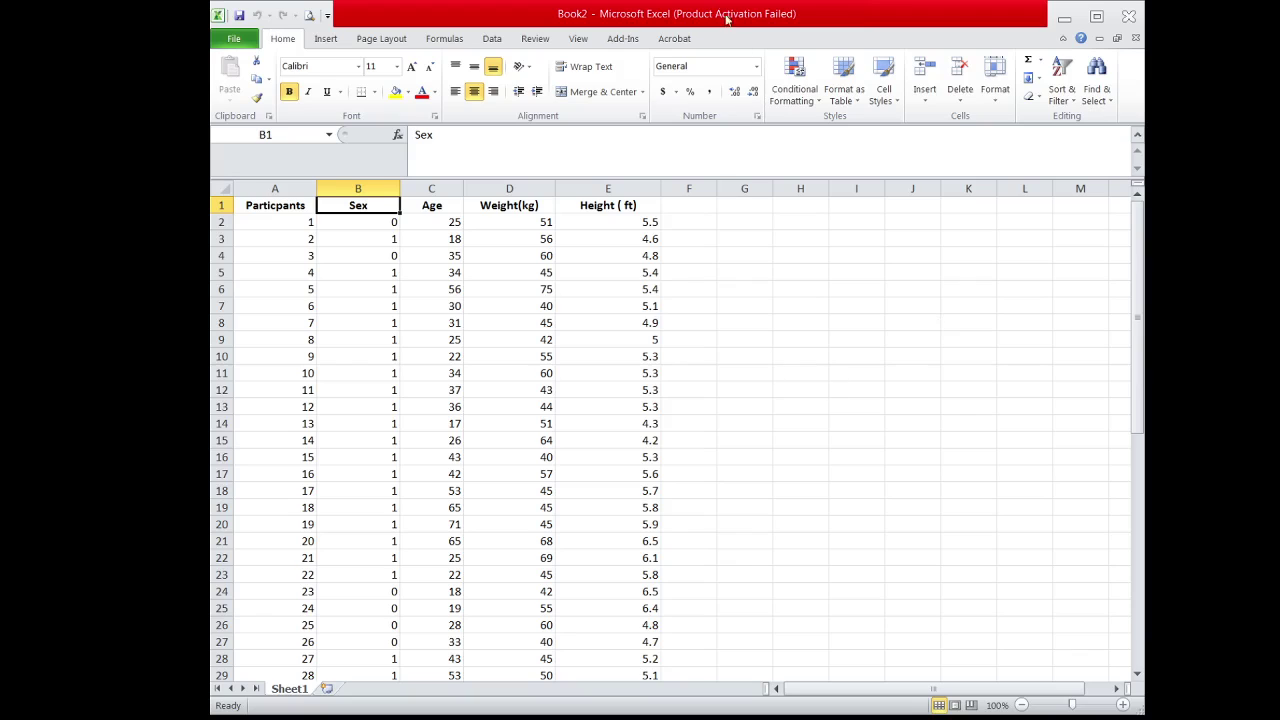
click(622, 40)
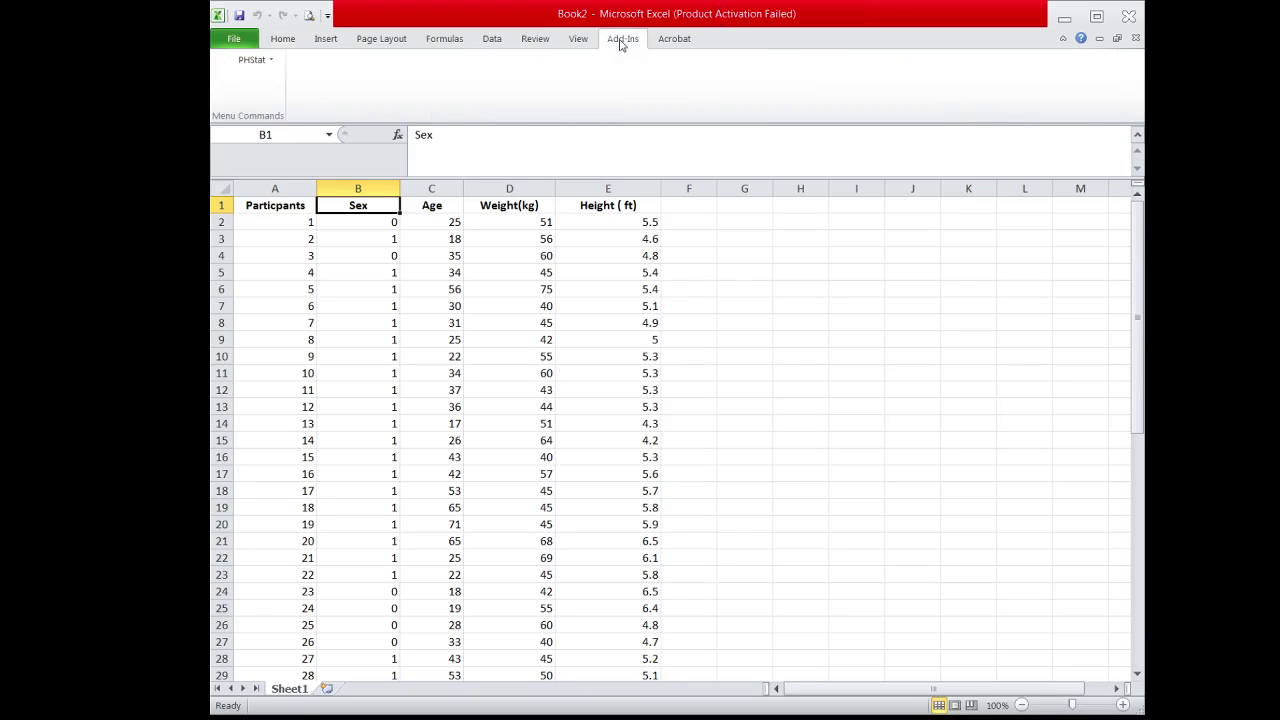
click(255, 61)
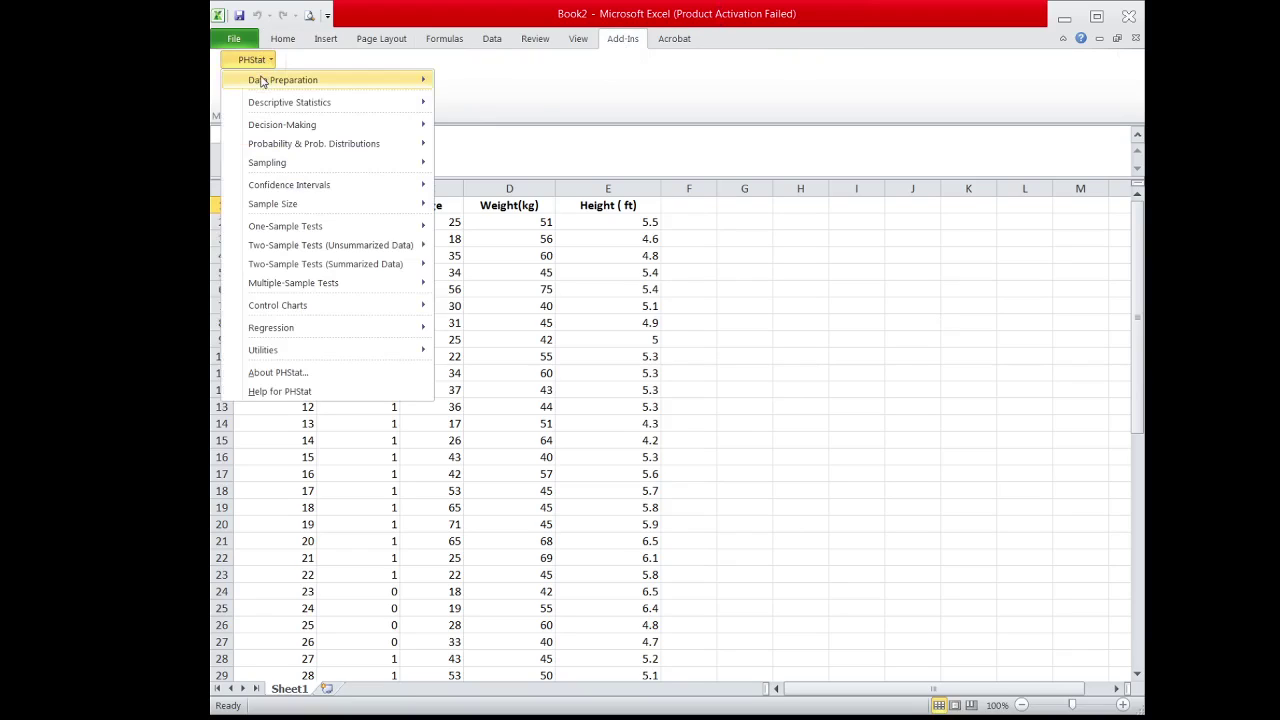
mouse_move(264, 80)
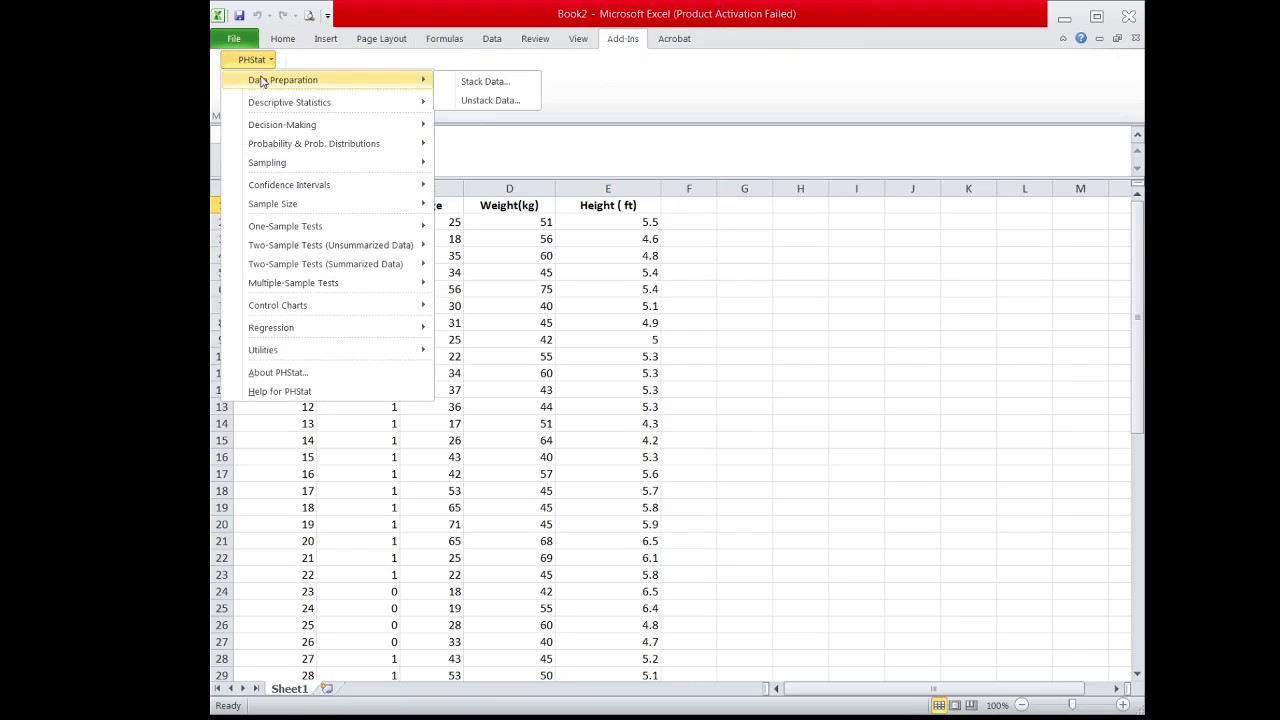
Unstack the ages by sex using grouping range B1:B56 and stacked range C1:C56
click(484, 102)
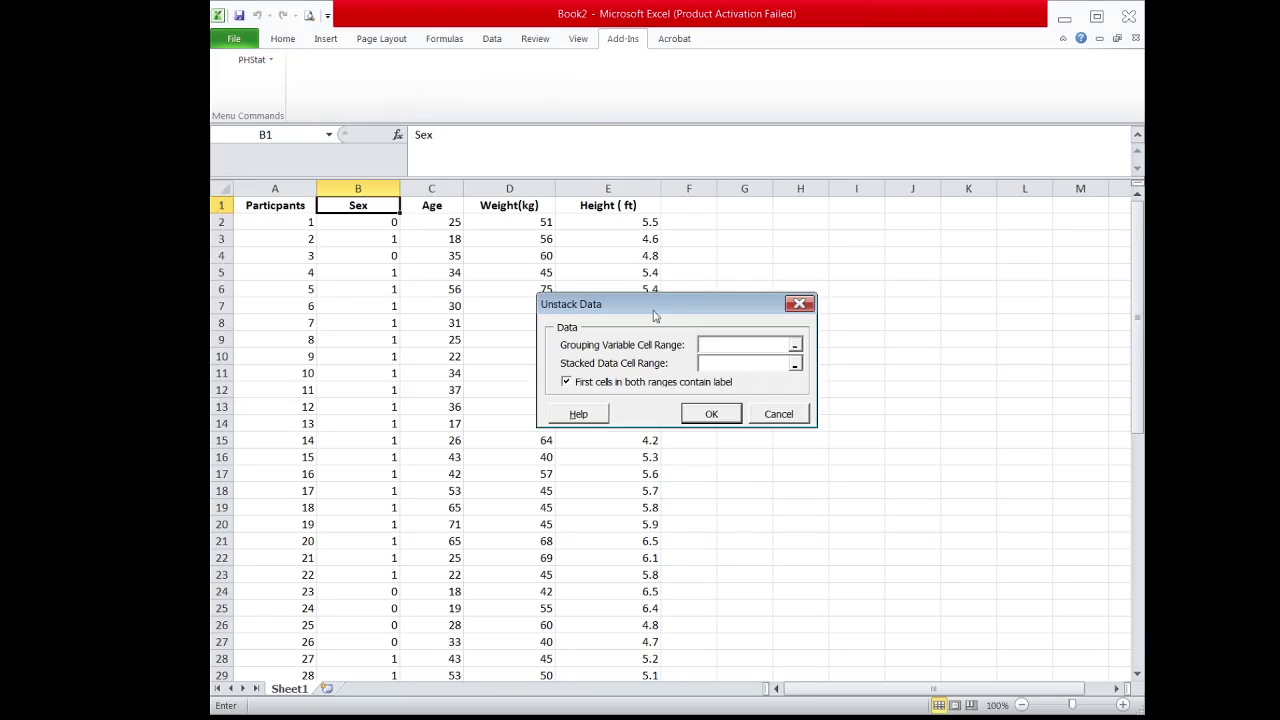
drag(658, 315, 838, 202)
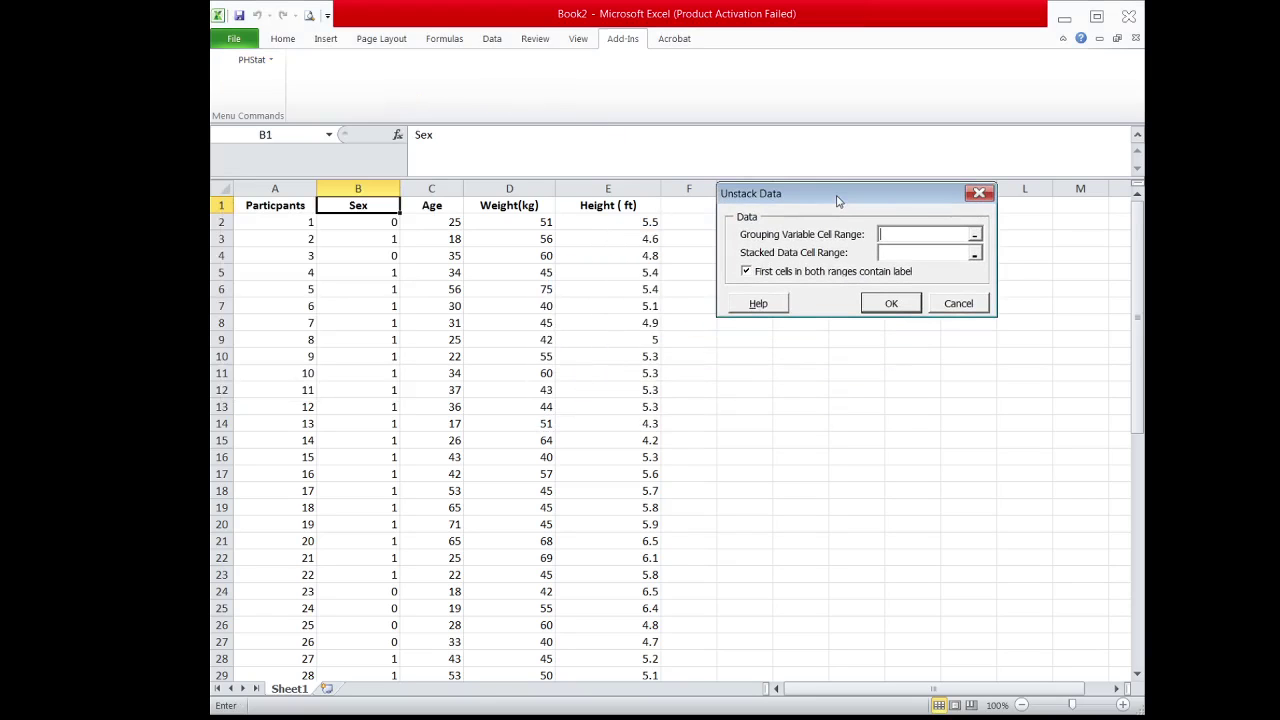
click(974, 235)
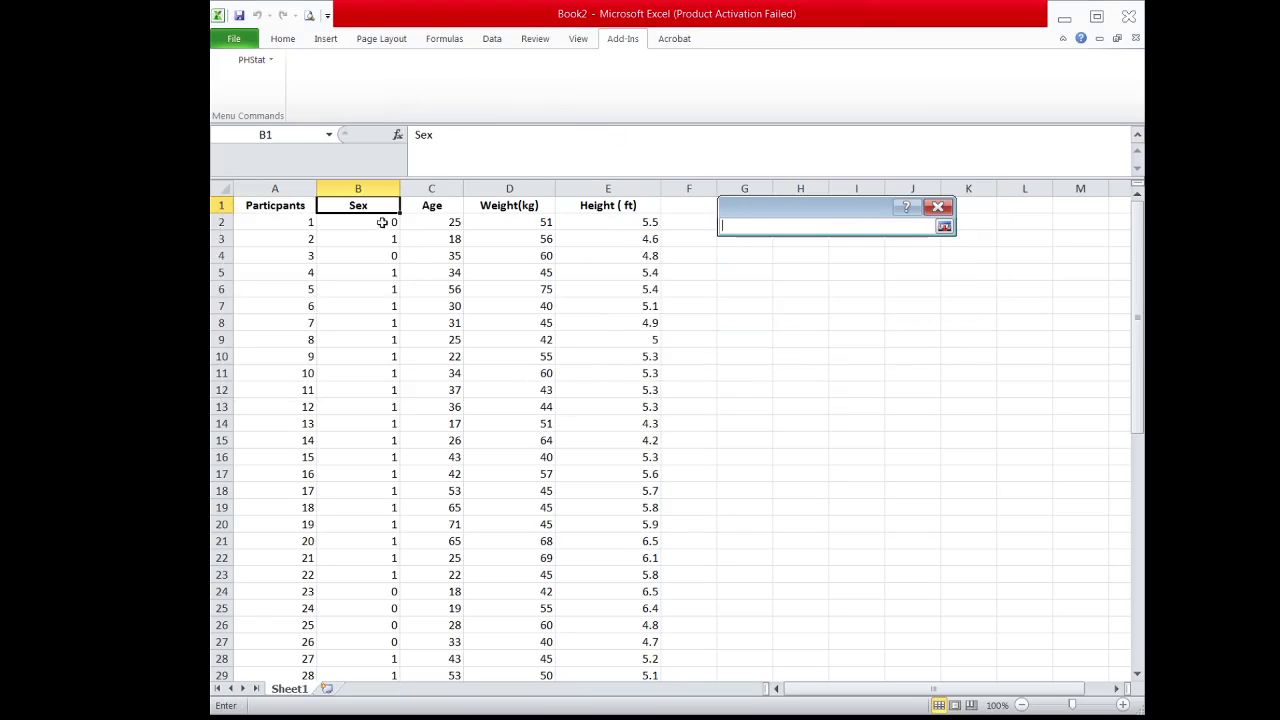
drag(386, 204, 389, 646)
click(943, 226)
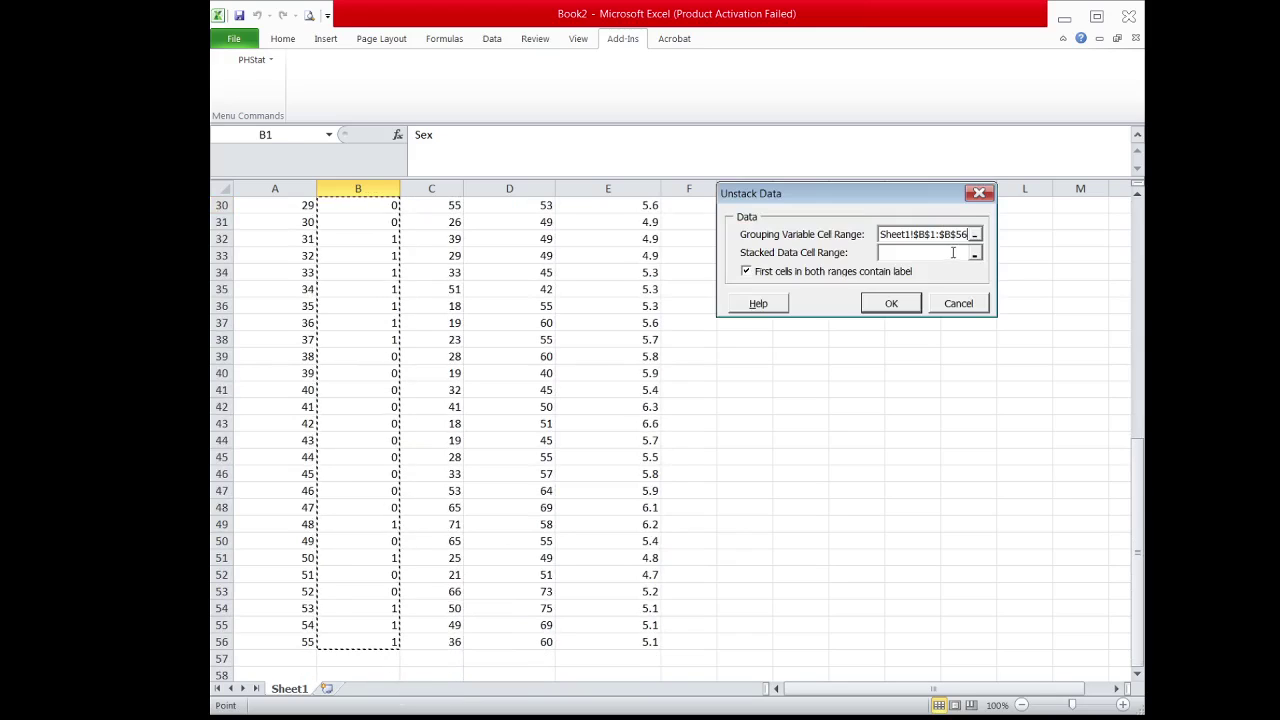
click(975, 254)
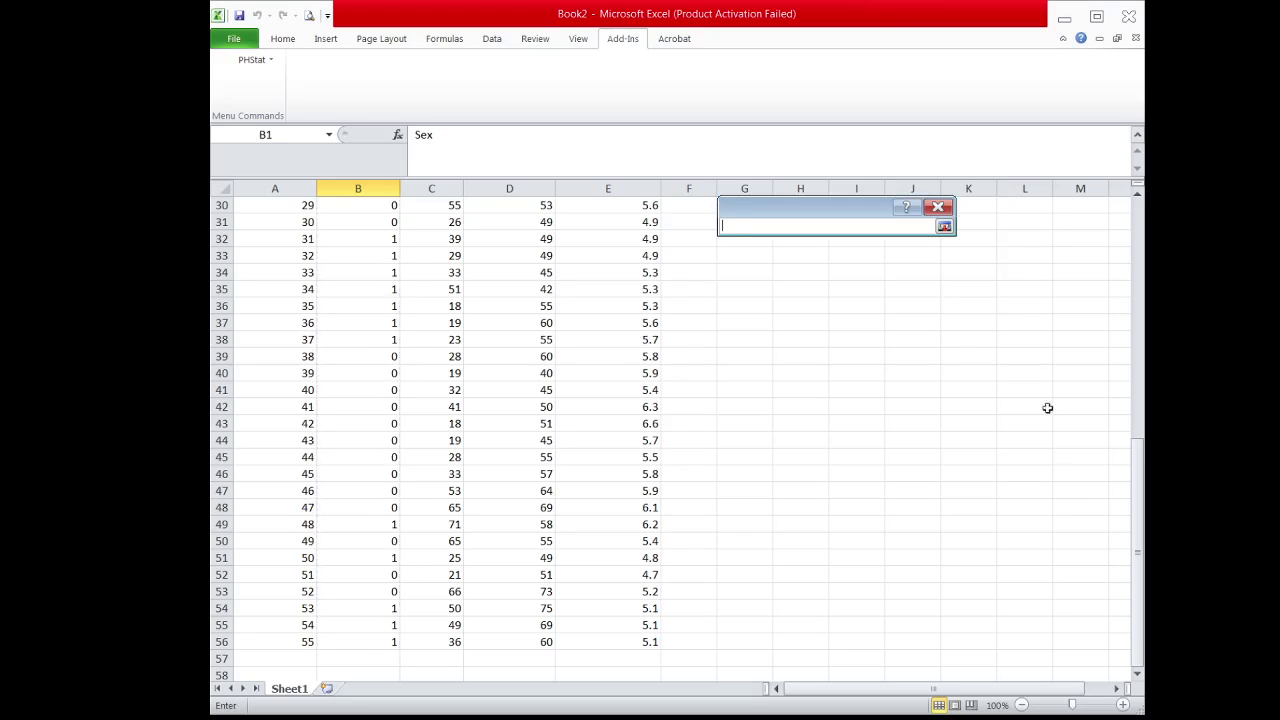
drag(1134, 514, 1137, 275)
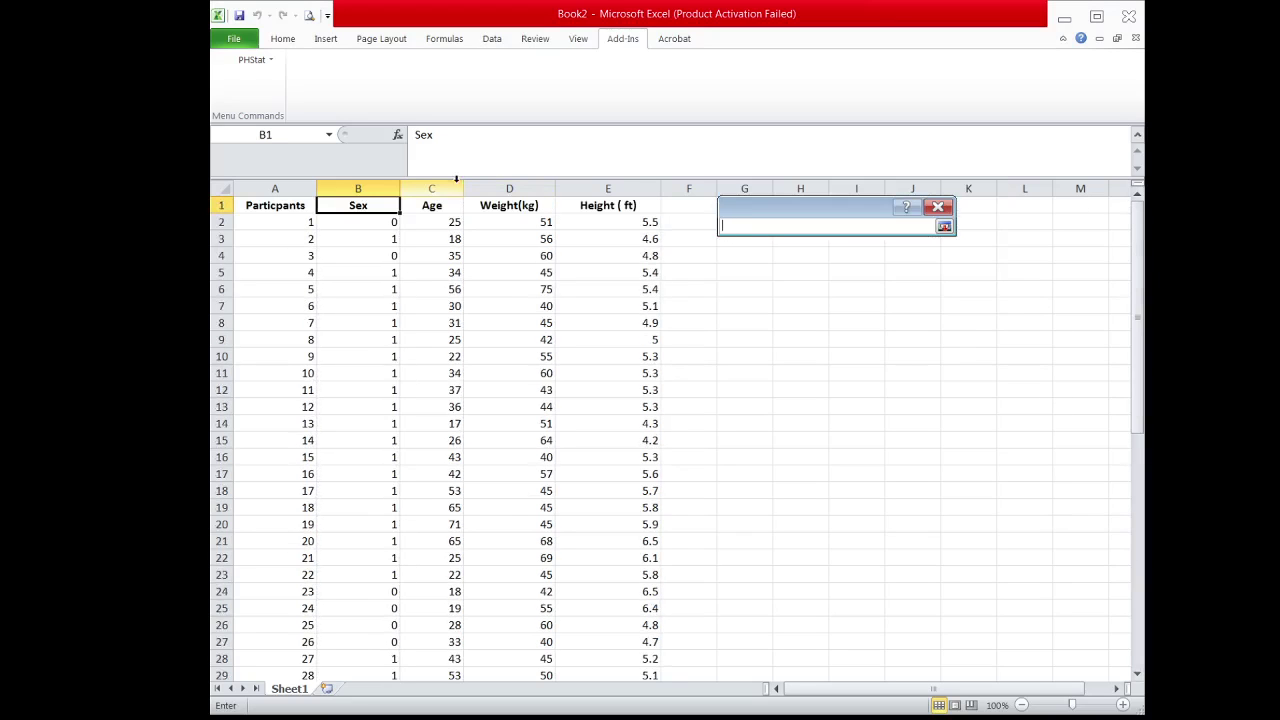
mouse_move(438, 209)
mouse_down()
mouse_move(429, 457)
mouse_move(441, 668)
mouse_move(449, 646)
mouse_up()
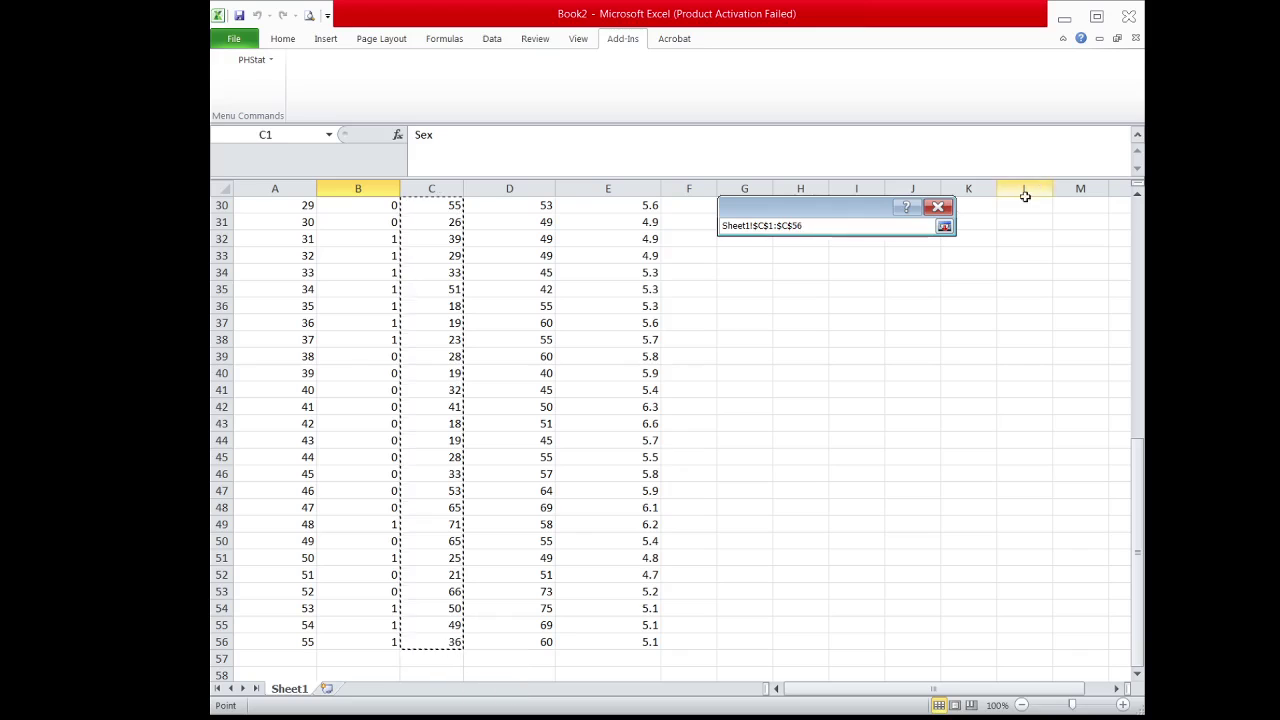
click(942, 228)
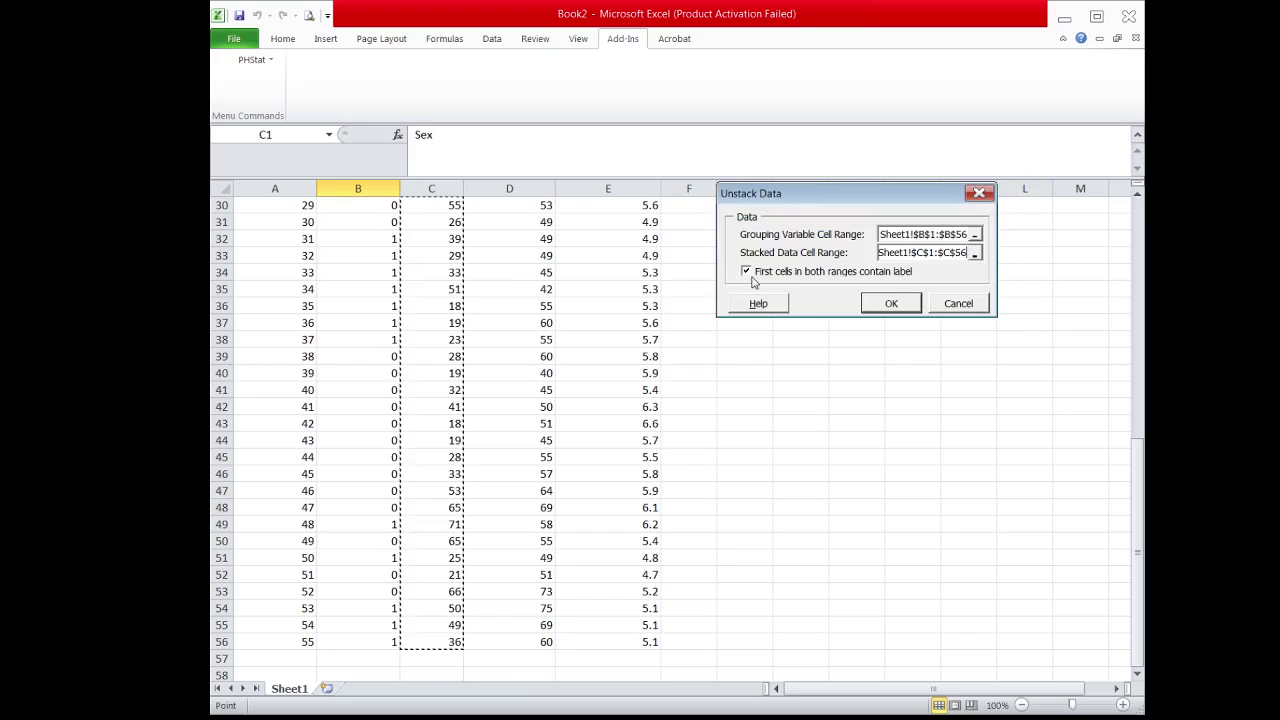
click(890, 303)
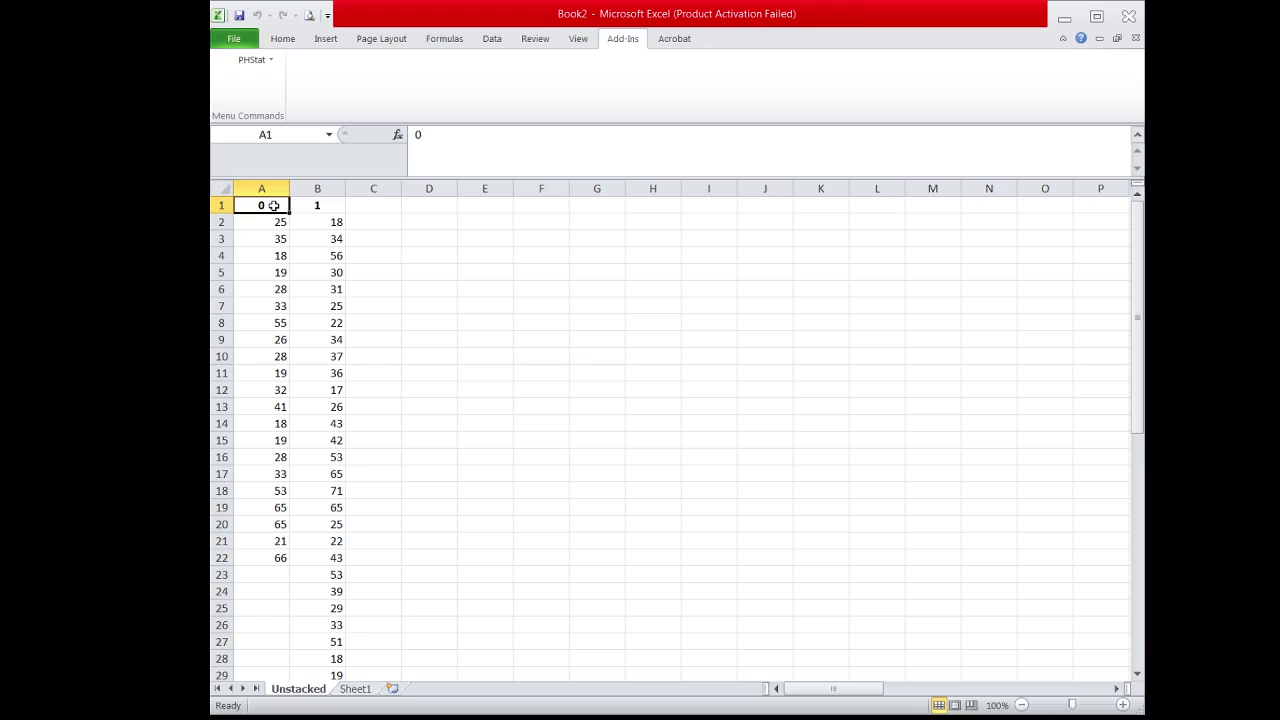
Rename the unstacked column headings in A1 and B1 to male and female
text(male)
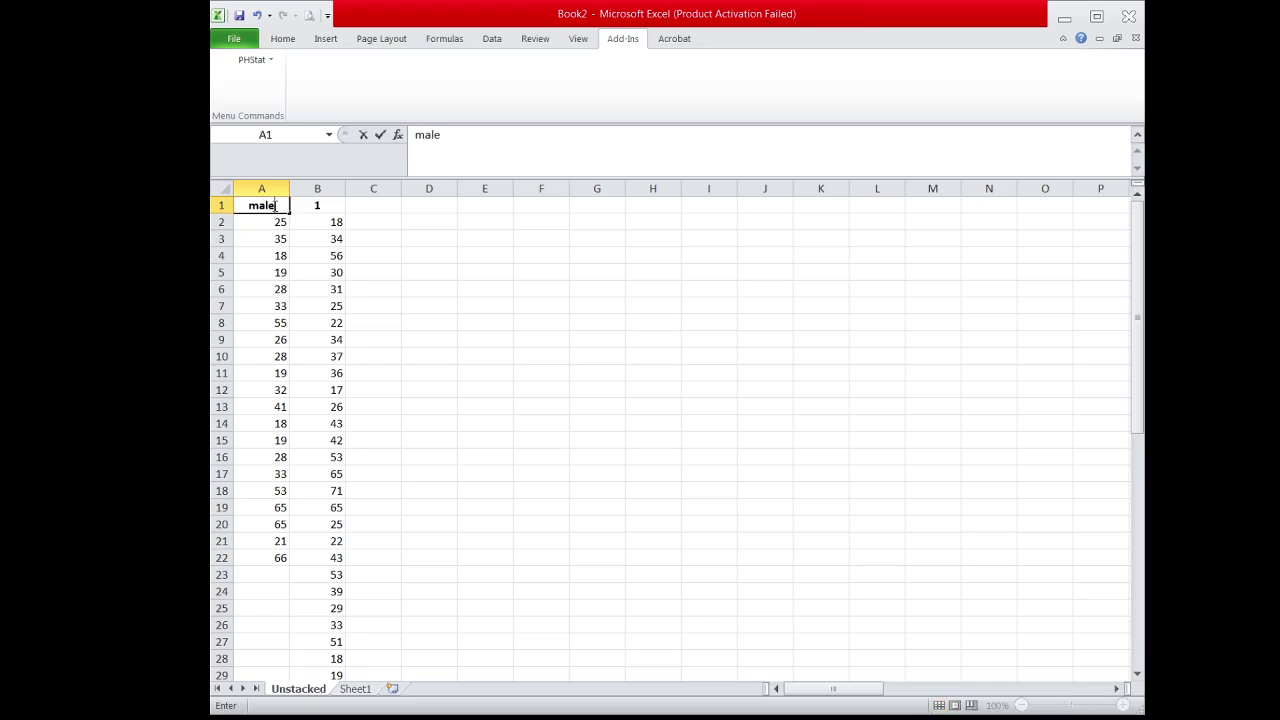
click(329, 204)
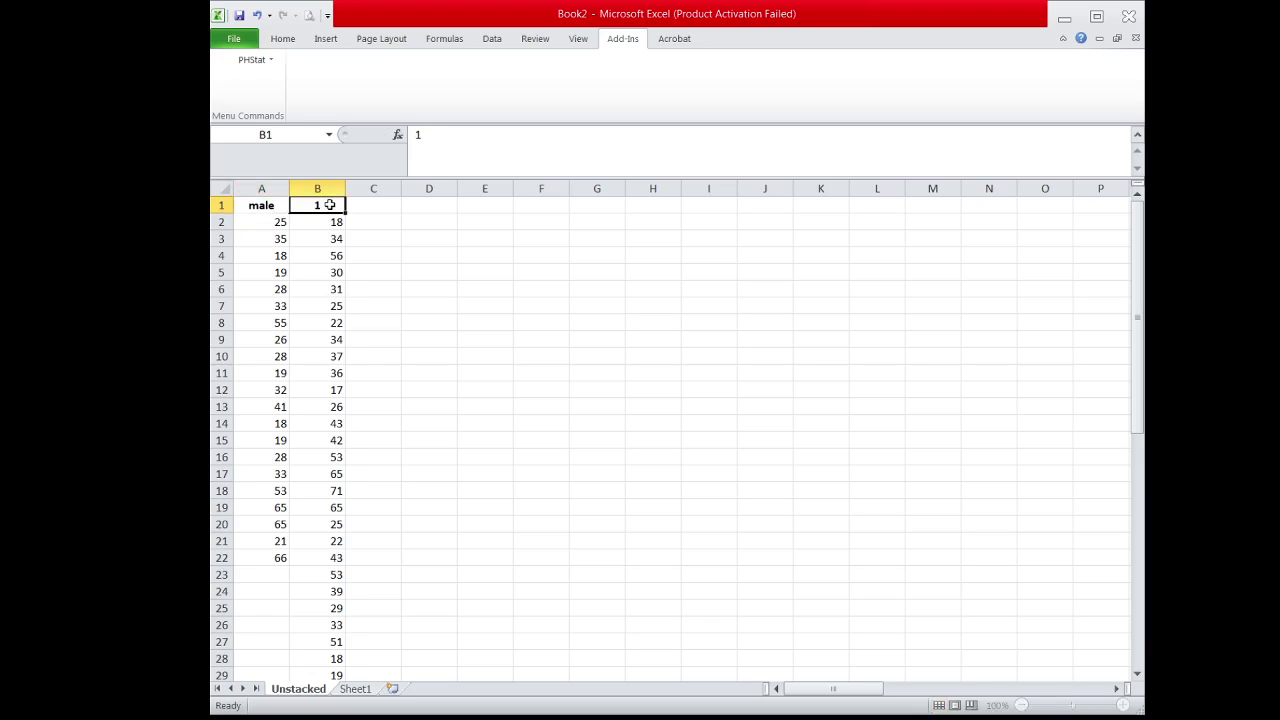
text(fem)
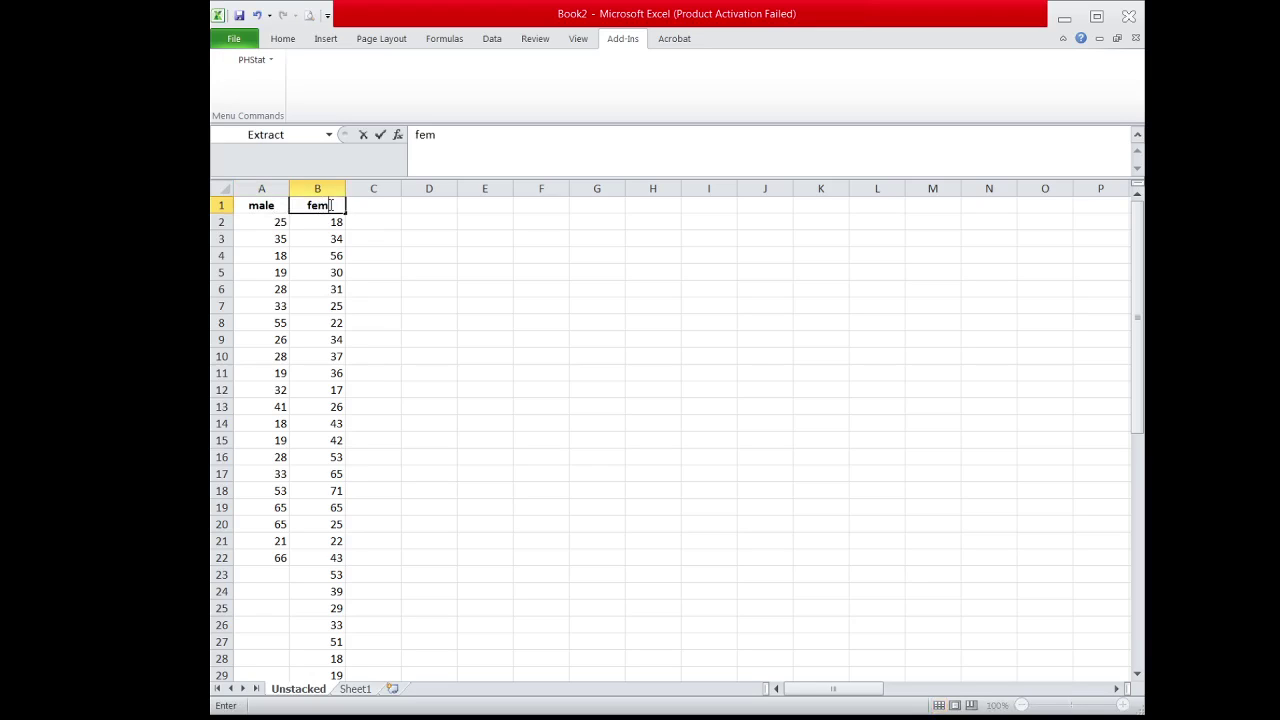
text(ale)
click(409, 268)
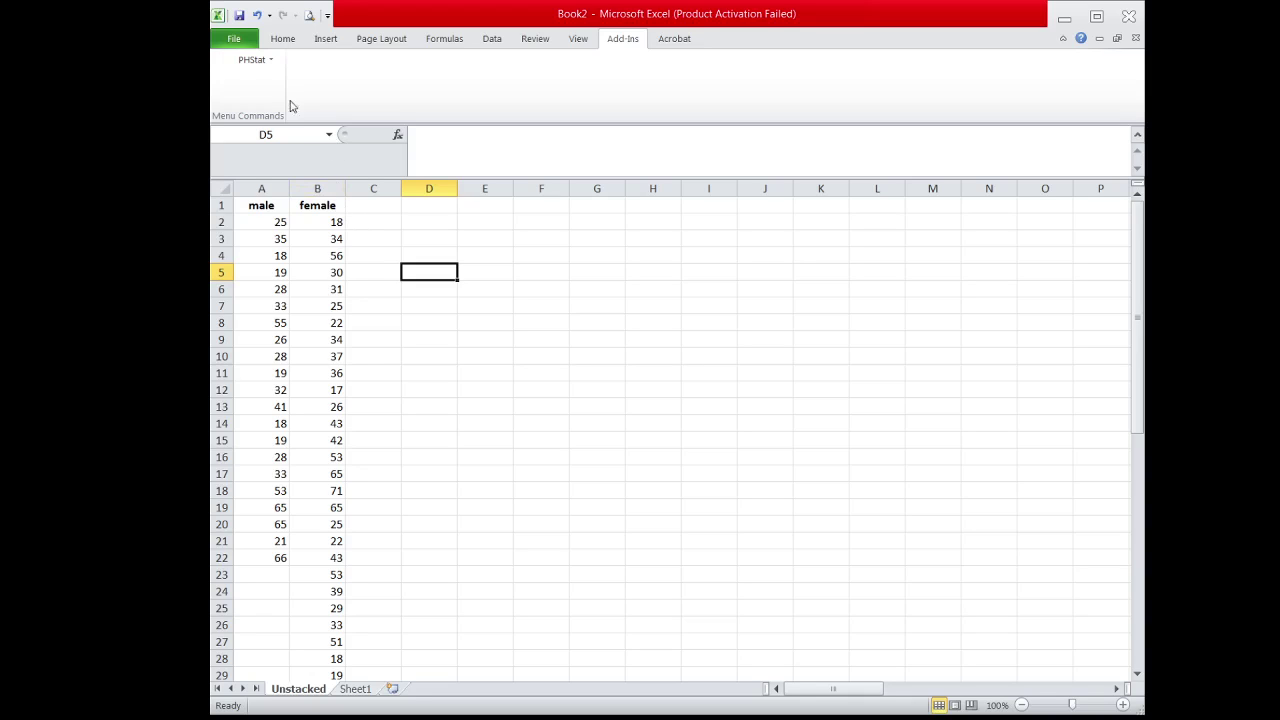
Open PHStat's Descriptive Statistics > Descriptive Summary dialog
click(251, 60)
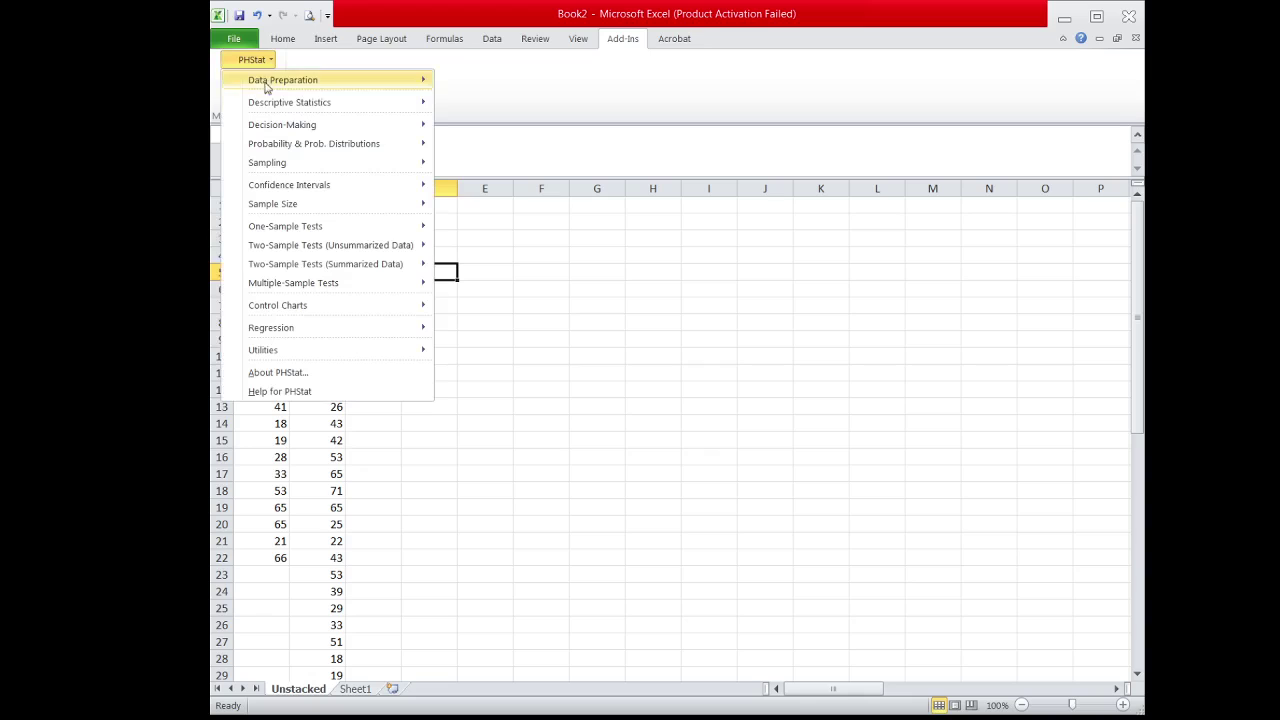
mouse_move(276, 108)
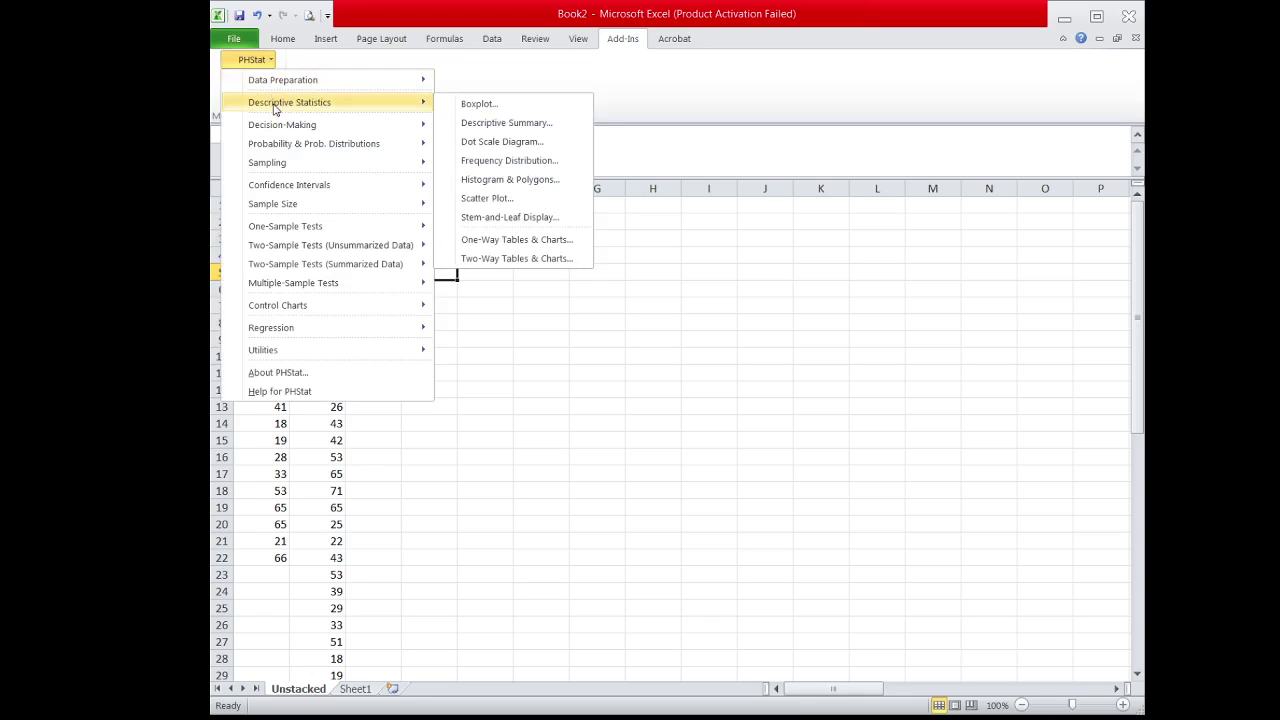
click(475, 125)
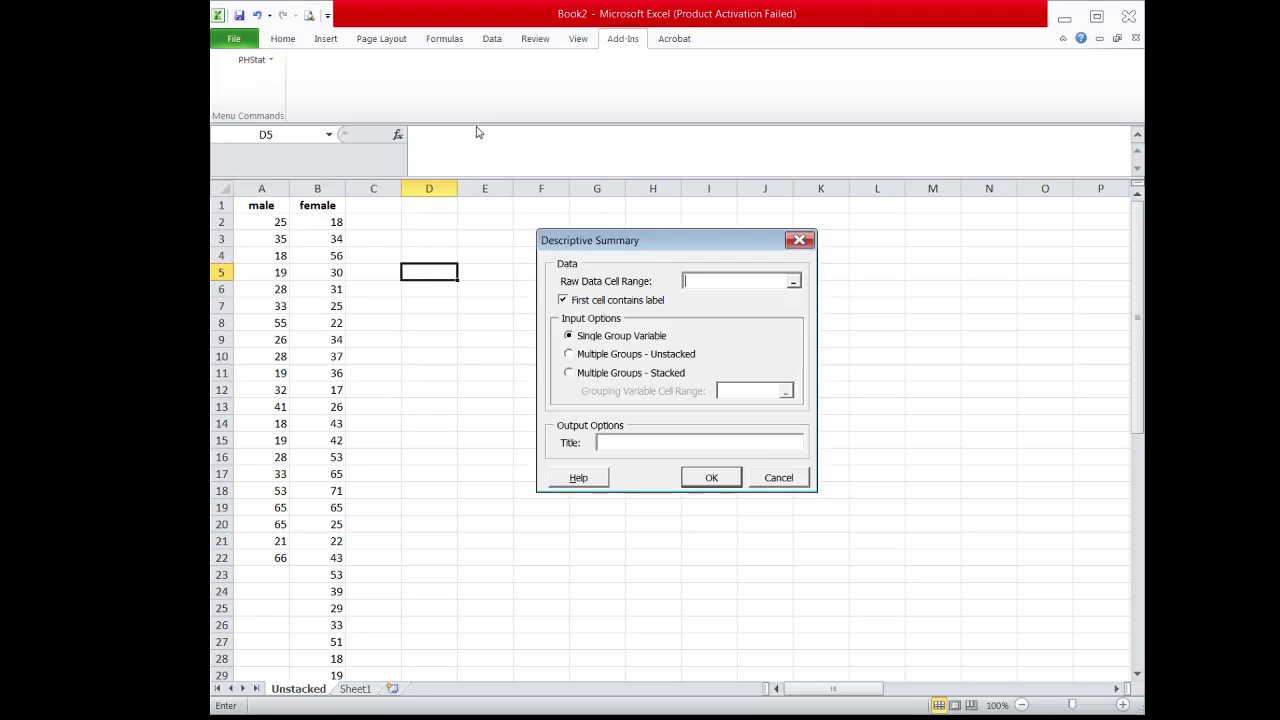
Summarise the male and female ages in A1:B35 as multiple unstacked groups
drag(675, 248, 714, 203)
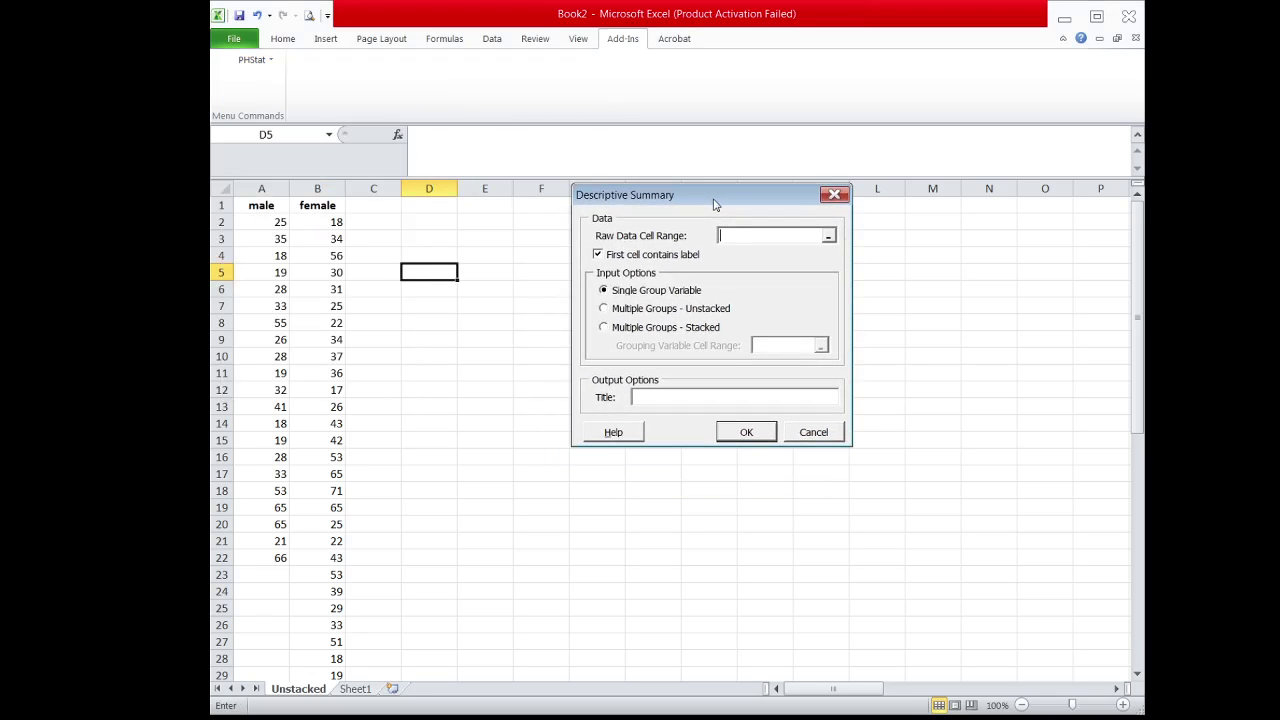
click(828, 235)
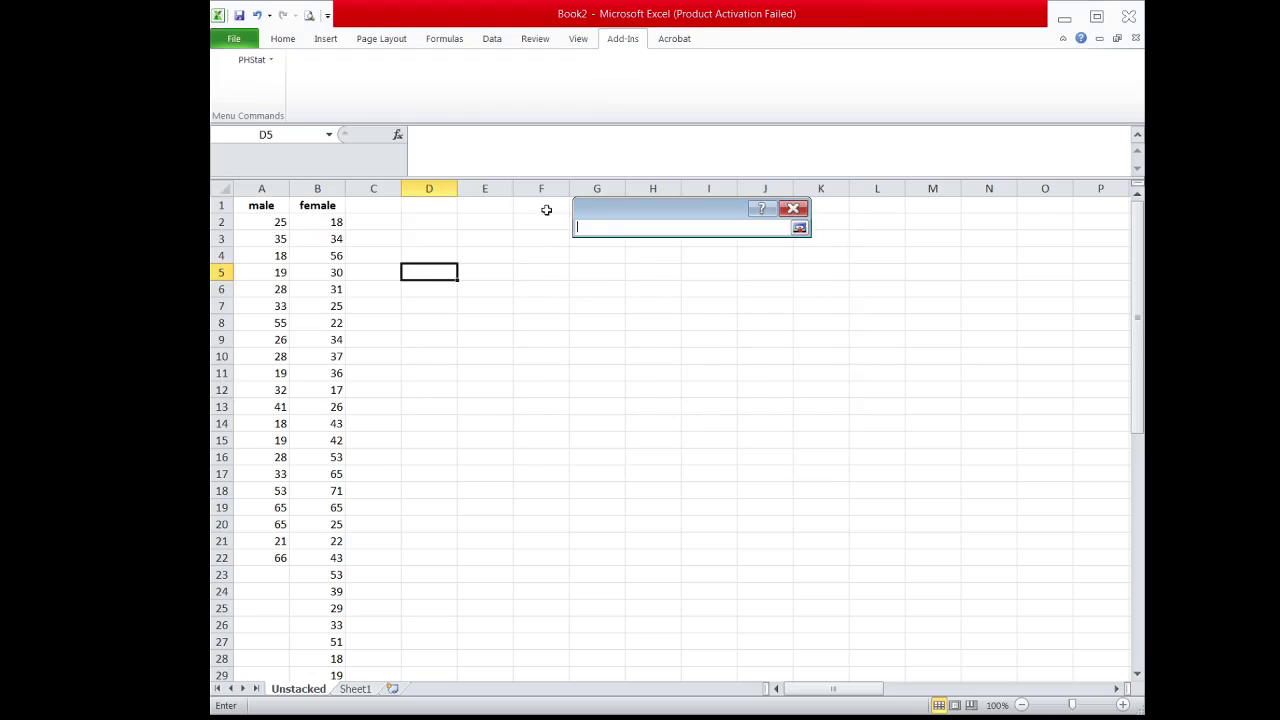
click(261, 206)
drag(263, 204, 334, 641)
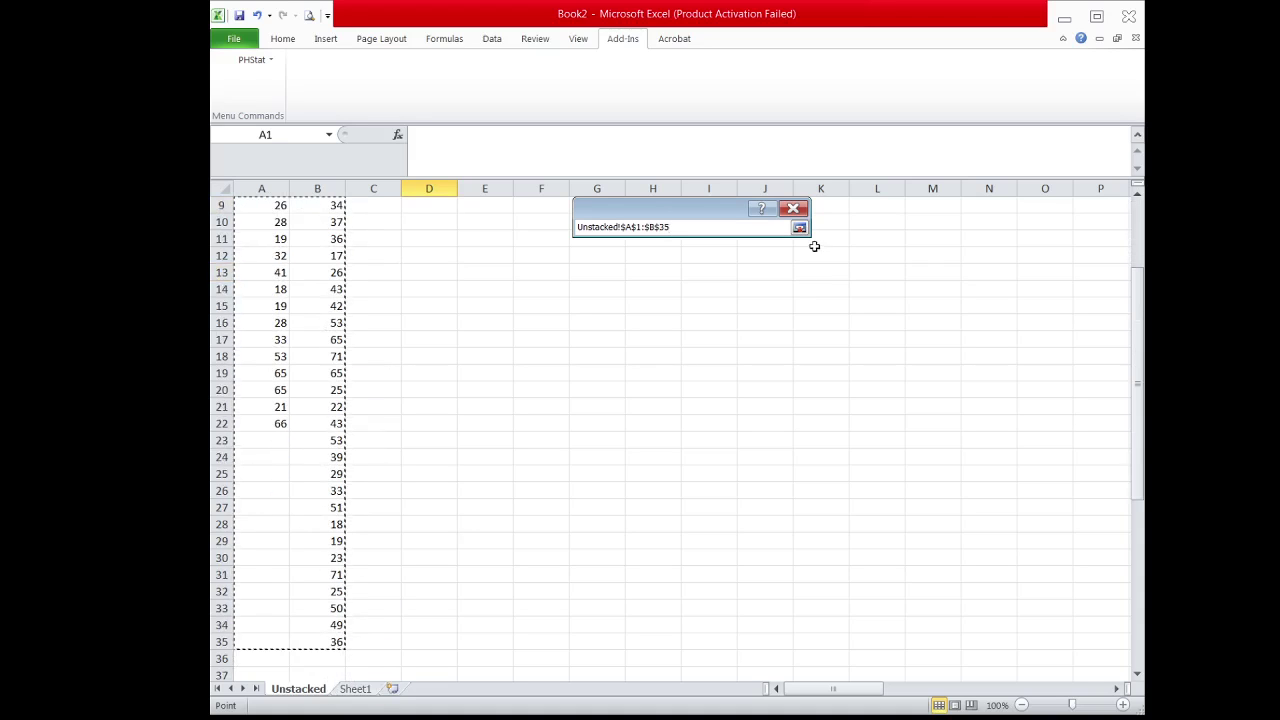
click(799, 227)
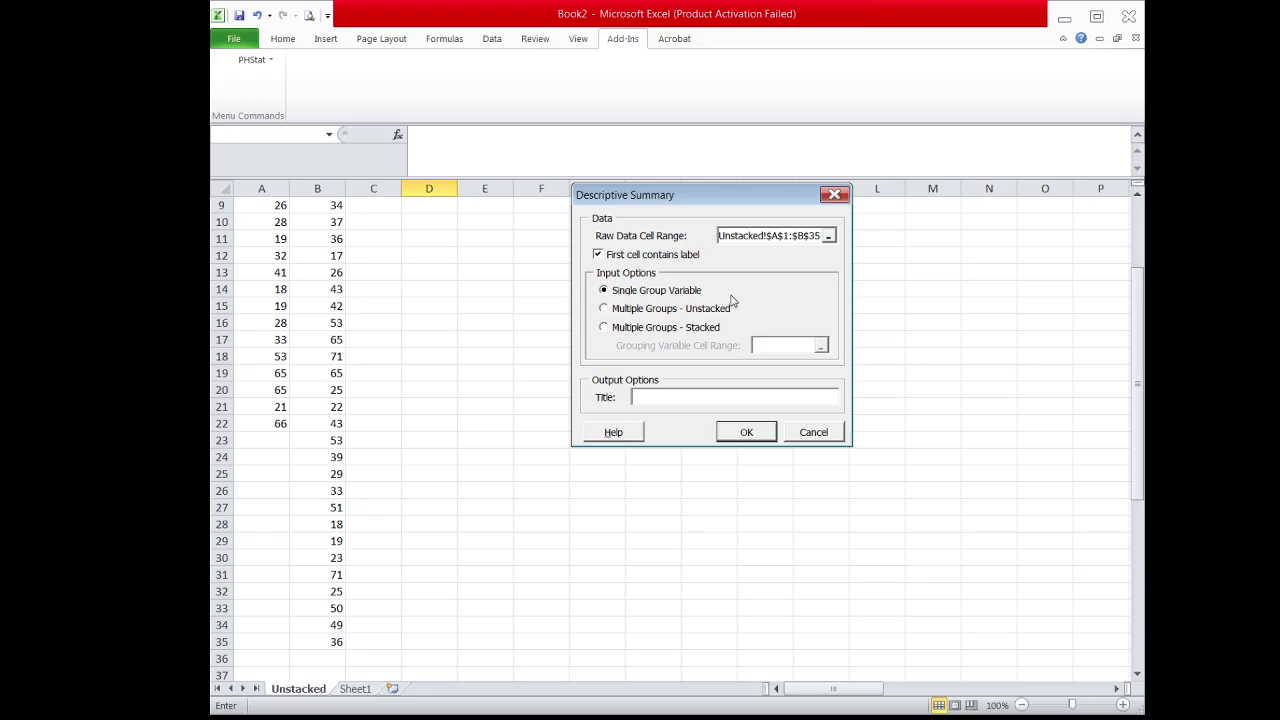
click(605, 309)
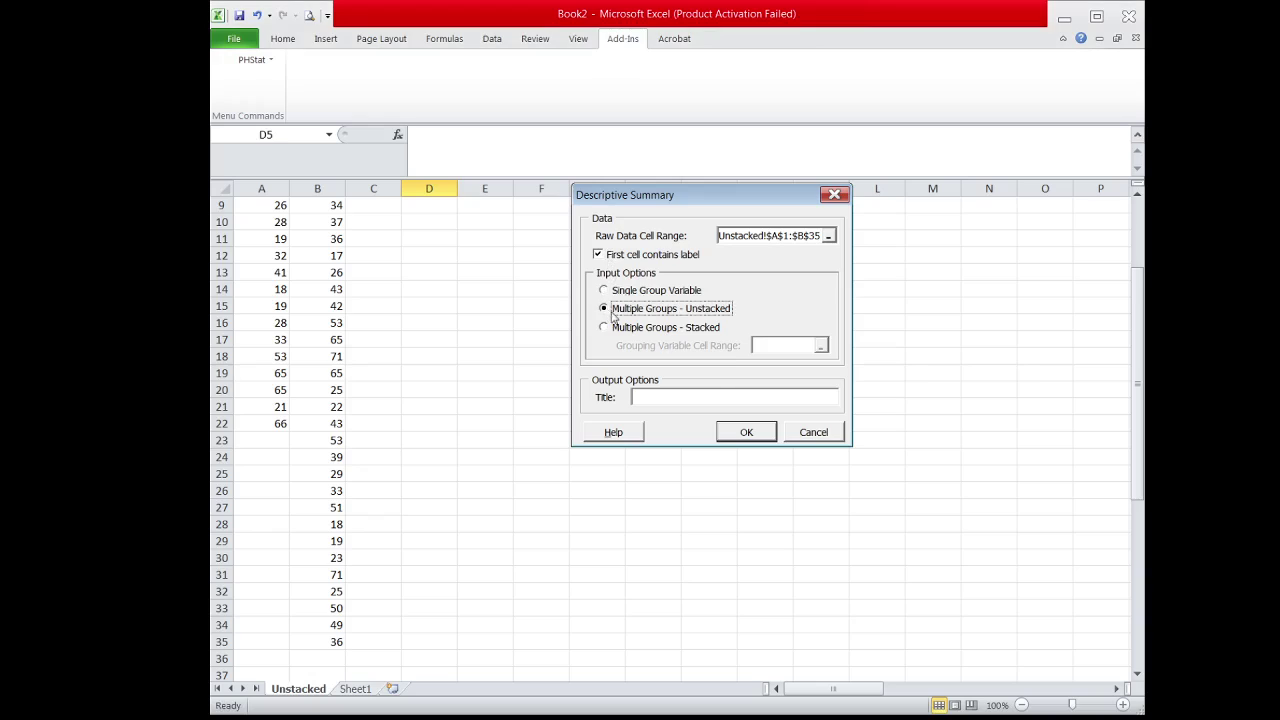
click(742, 433)
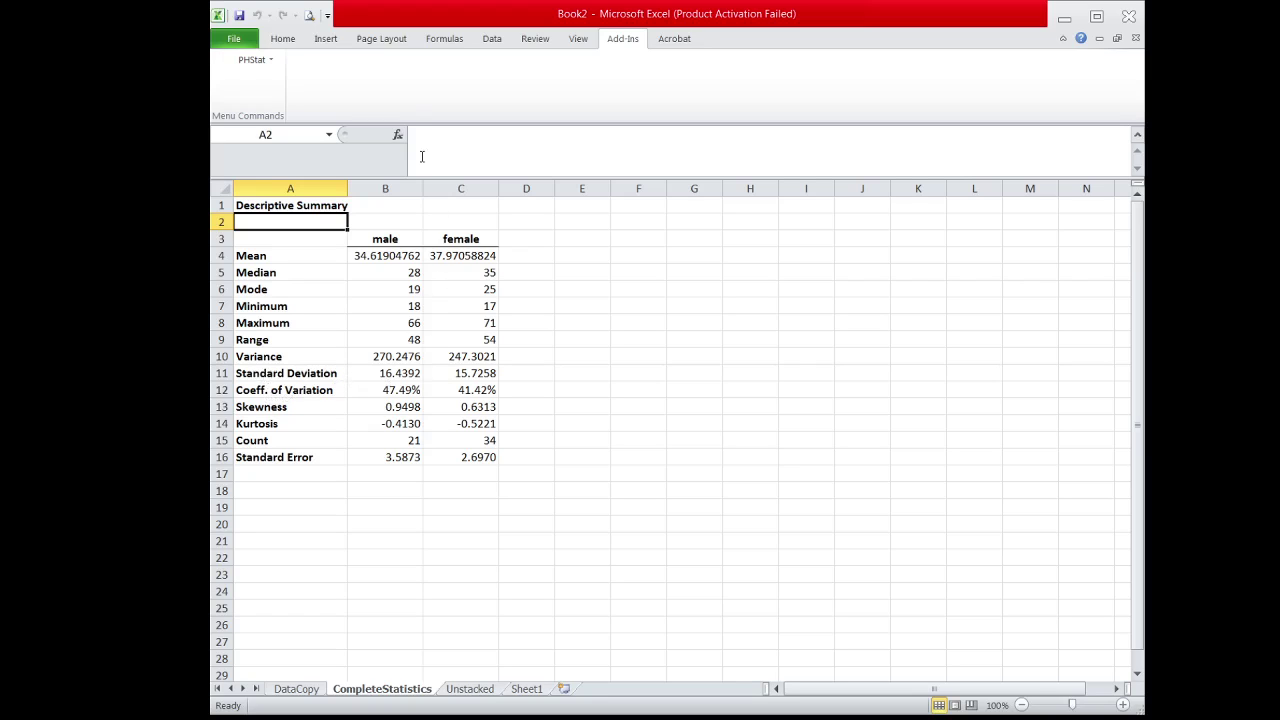
Switch to the Home tab on the new CompleteStatistics sheet
click(280, 40)
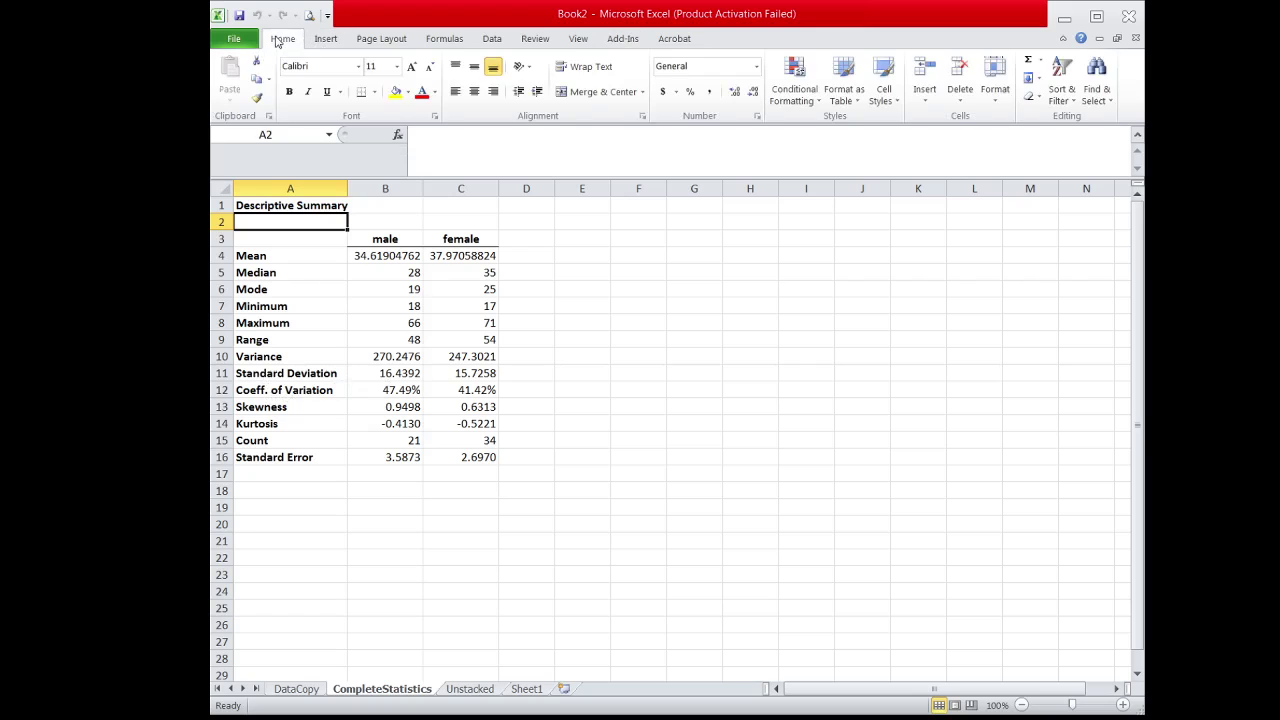
Fill A2 and the male/female variance and standard deviation cells B10:C11 yellow
click(395, 91)
drag(396, 357, 460, 371)
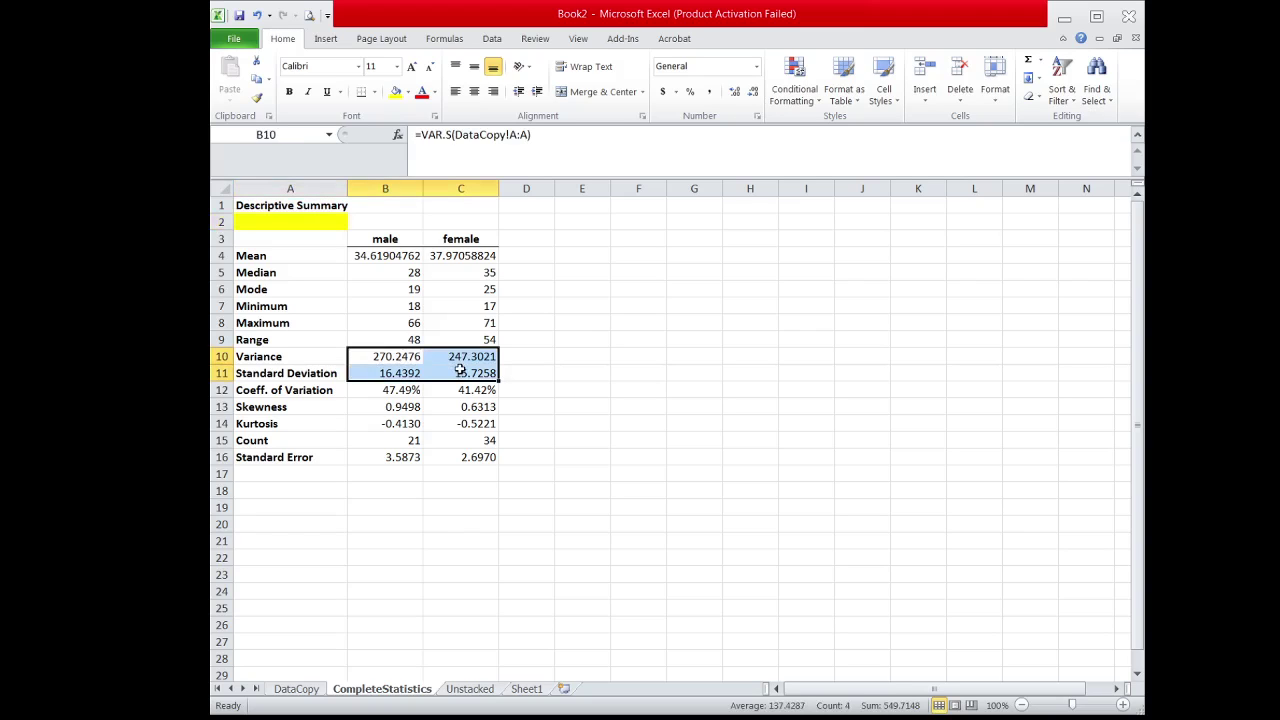
click(395, 91)
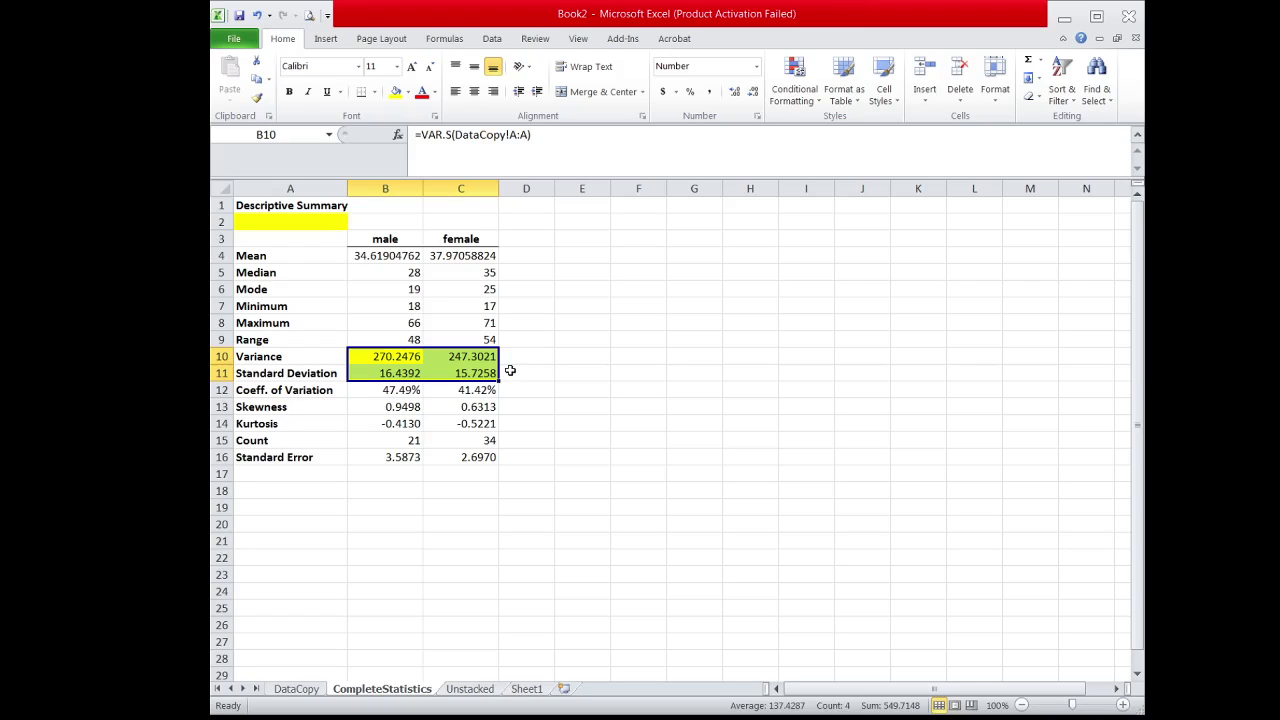
click(405, 373)
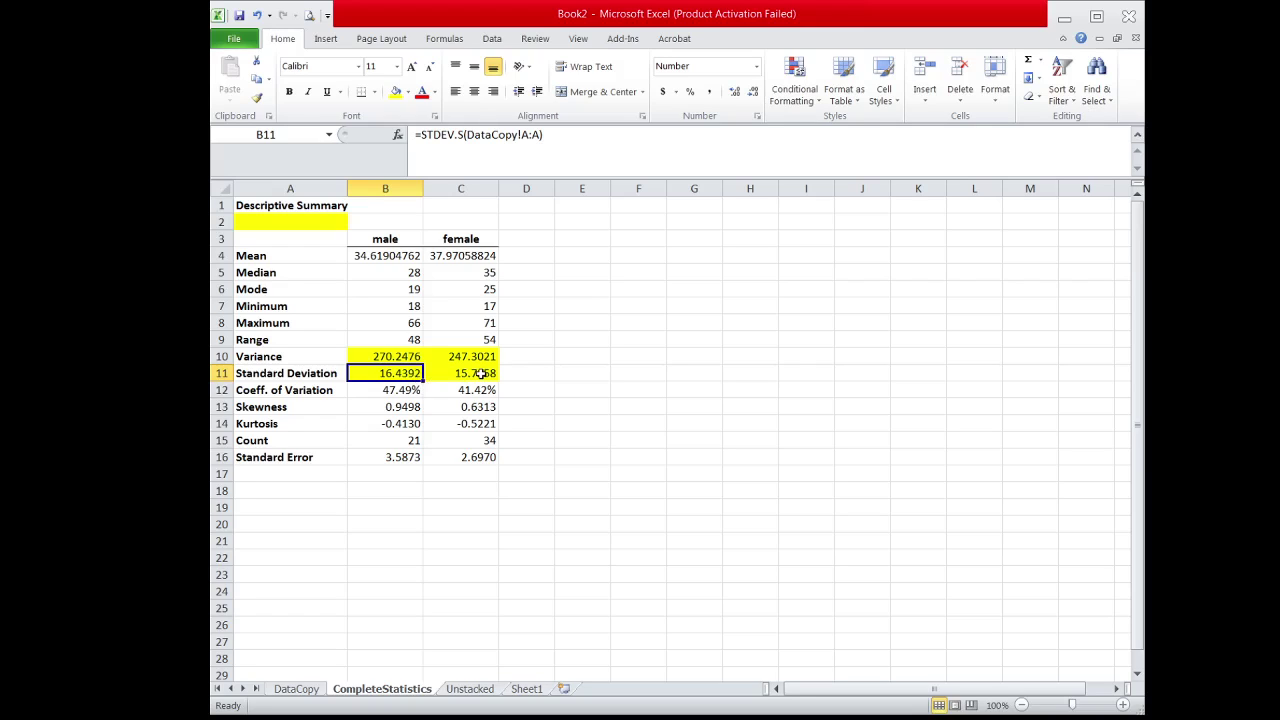
Return to Sheet1 and scroll back up to its top rows
click(530, 690)
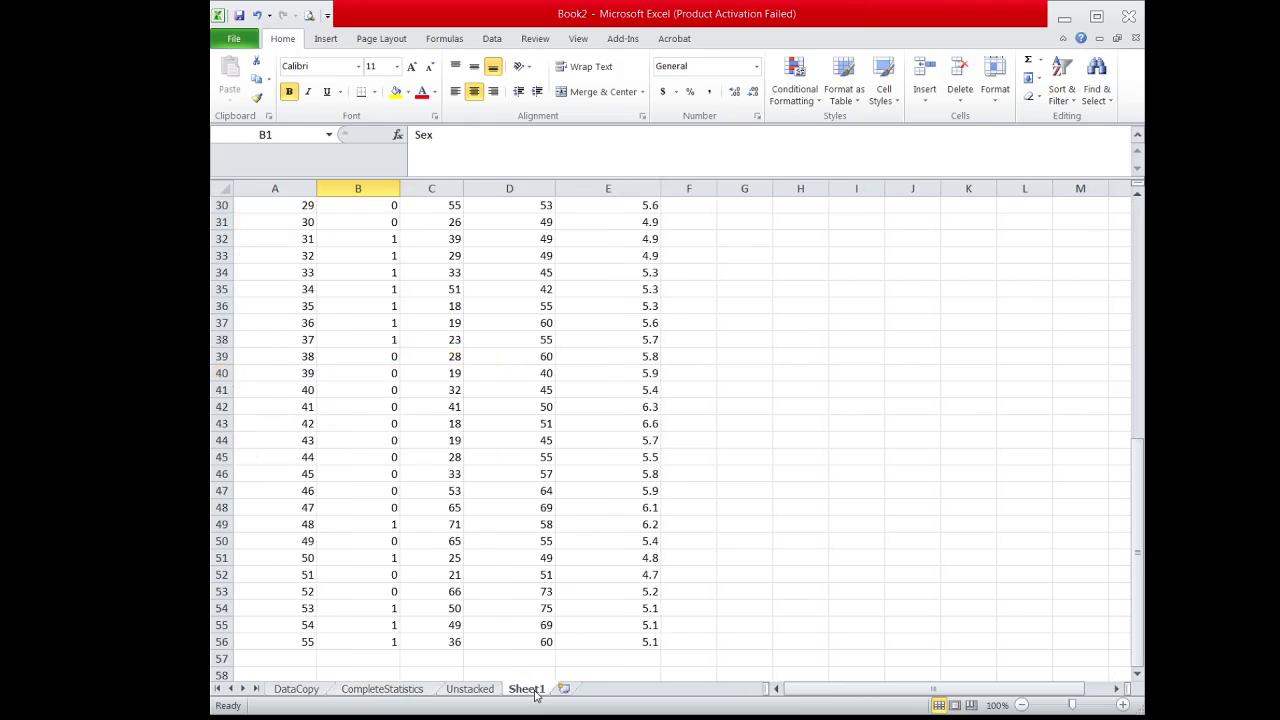
drag(1137, 552, 1137, 318)
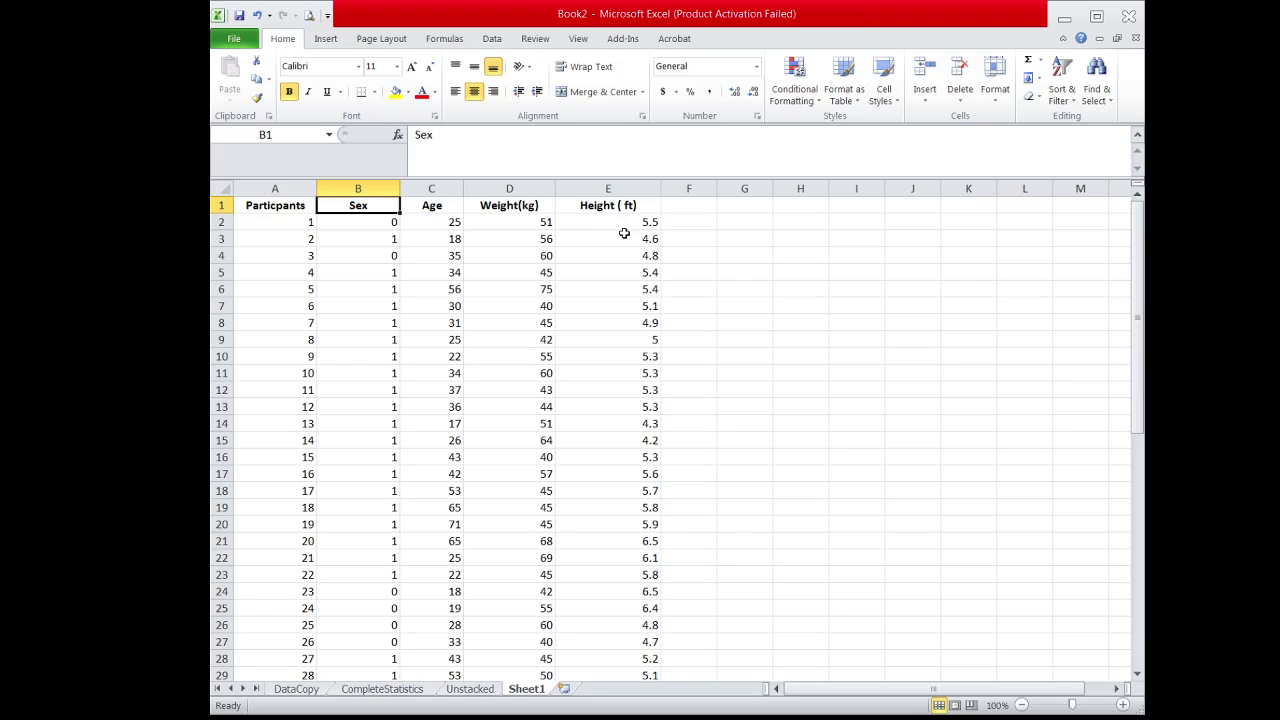
Open PHStat's Descriptive Summary dialog from the Add-Ins tab
click(622, 42)
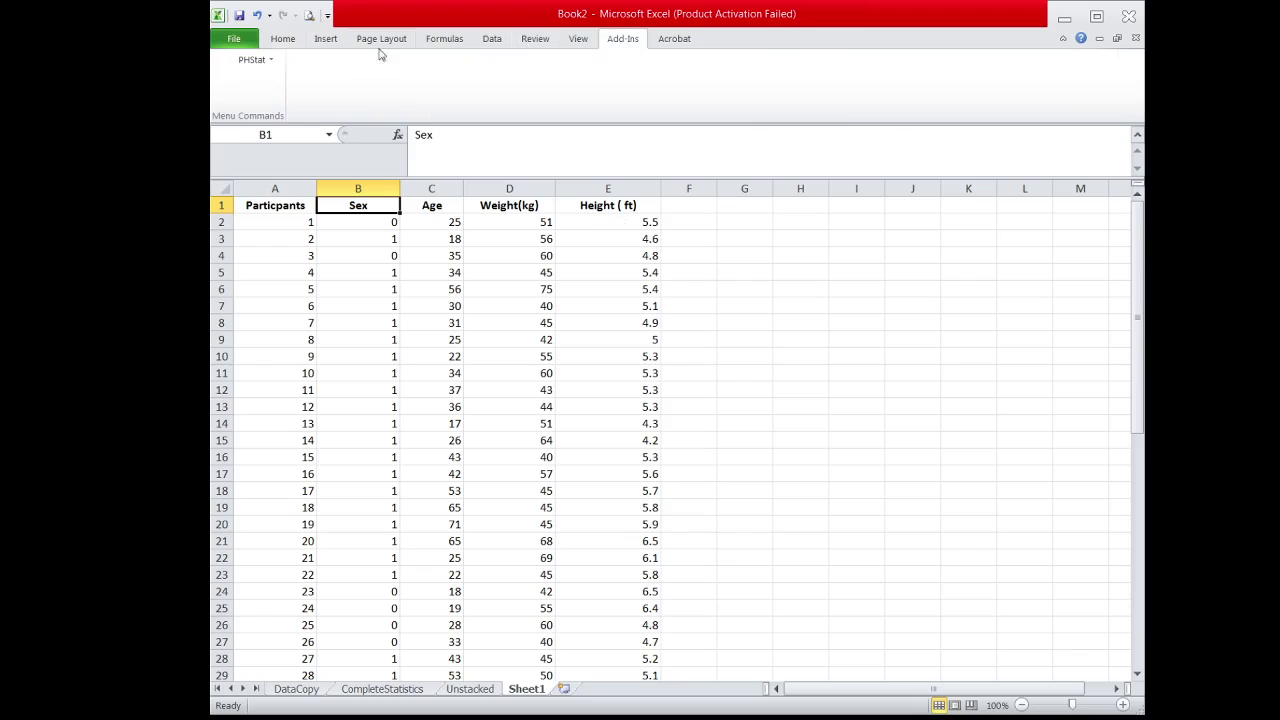
click(258, 62)
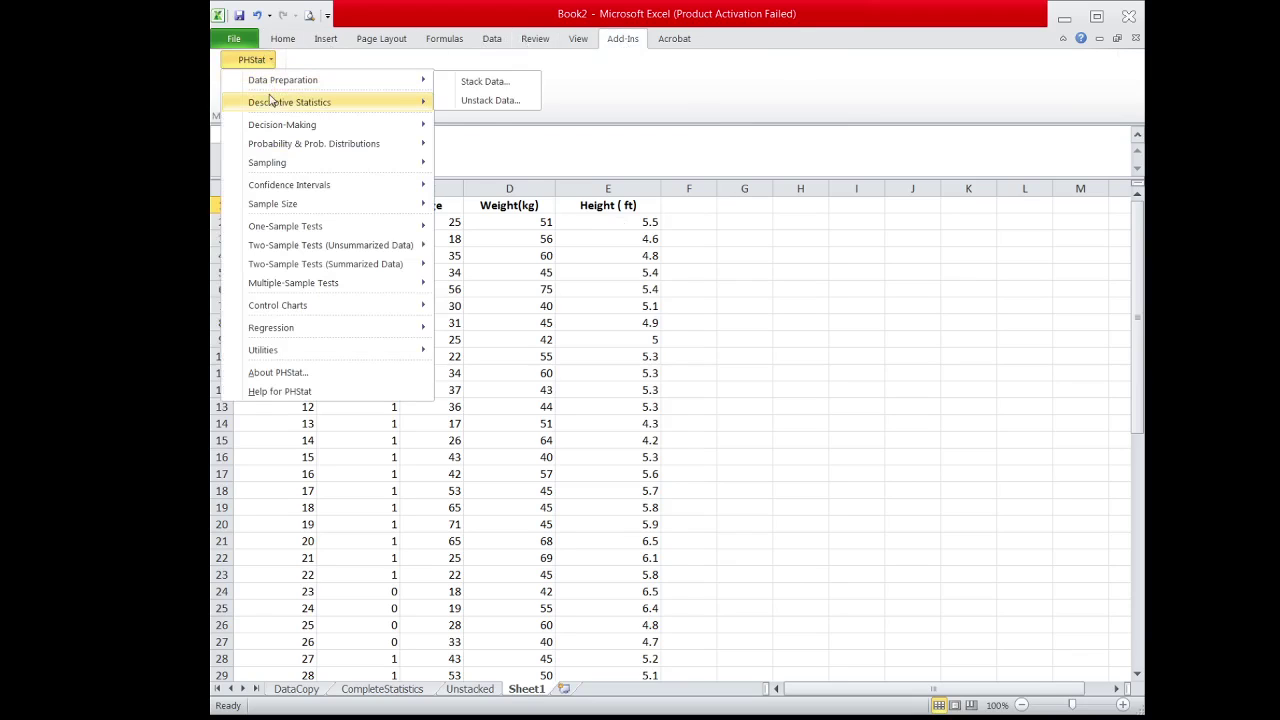
mouse_move(272, 104)
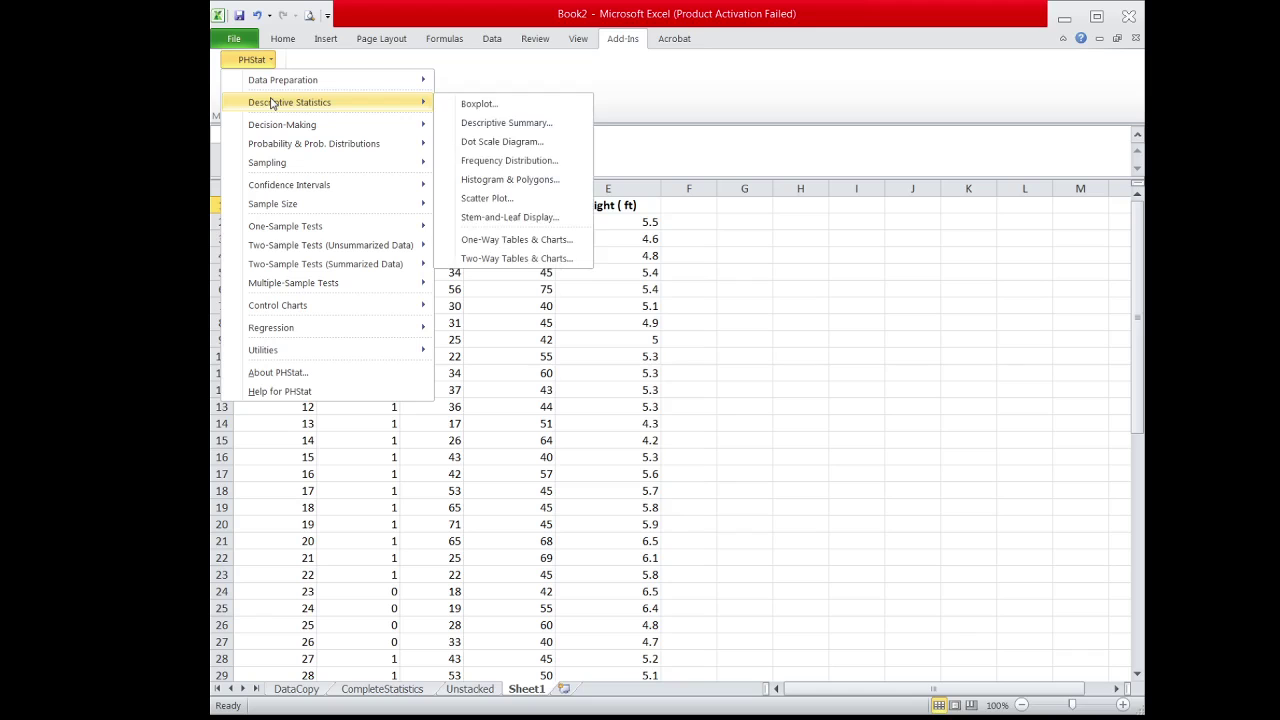
click(493, 126)
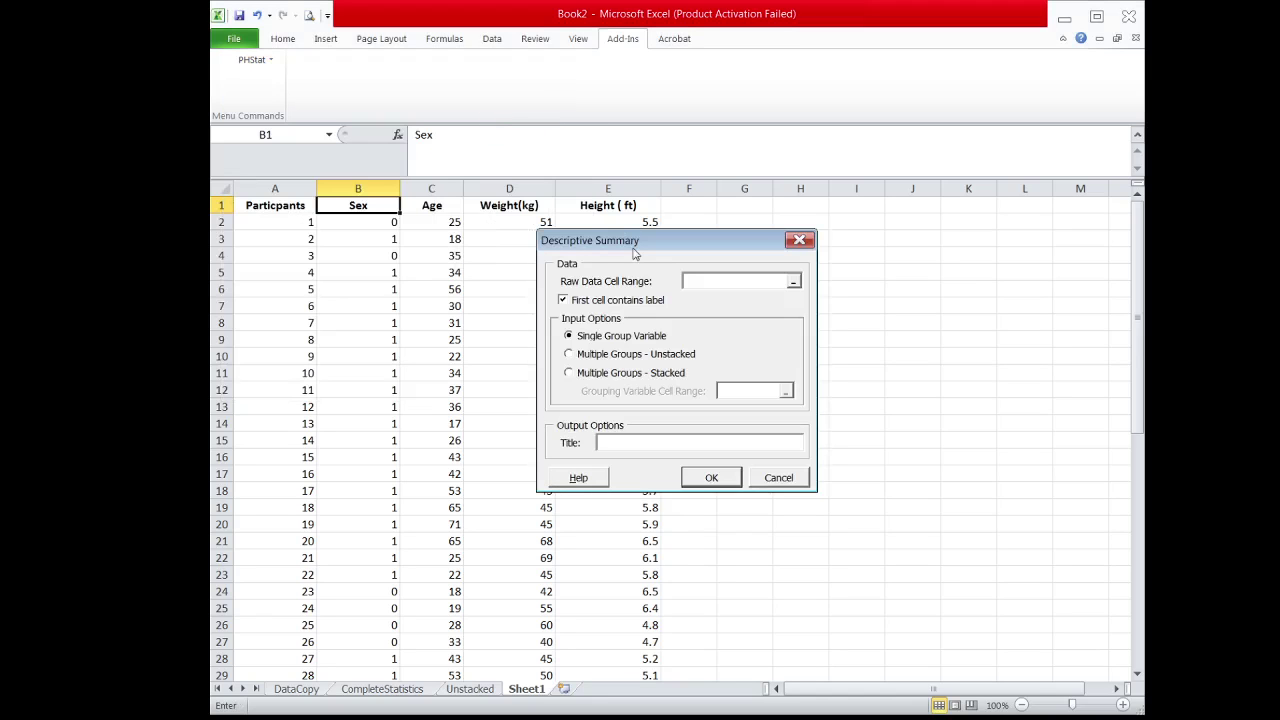
Set the raw data range to Sheet1 D1:E56 as multiple unstacked groups
drag(632, 248, 860, 149)
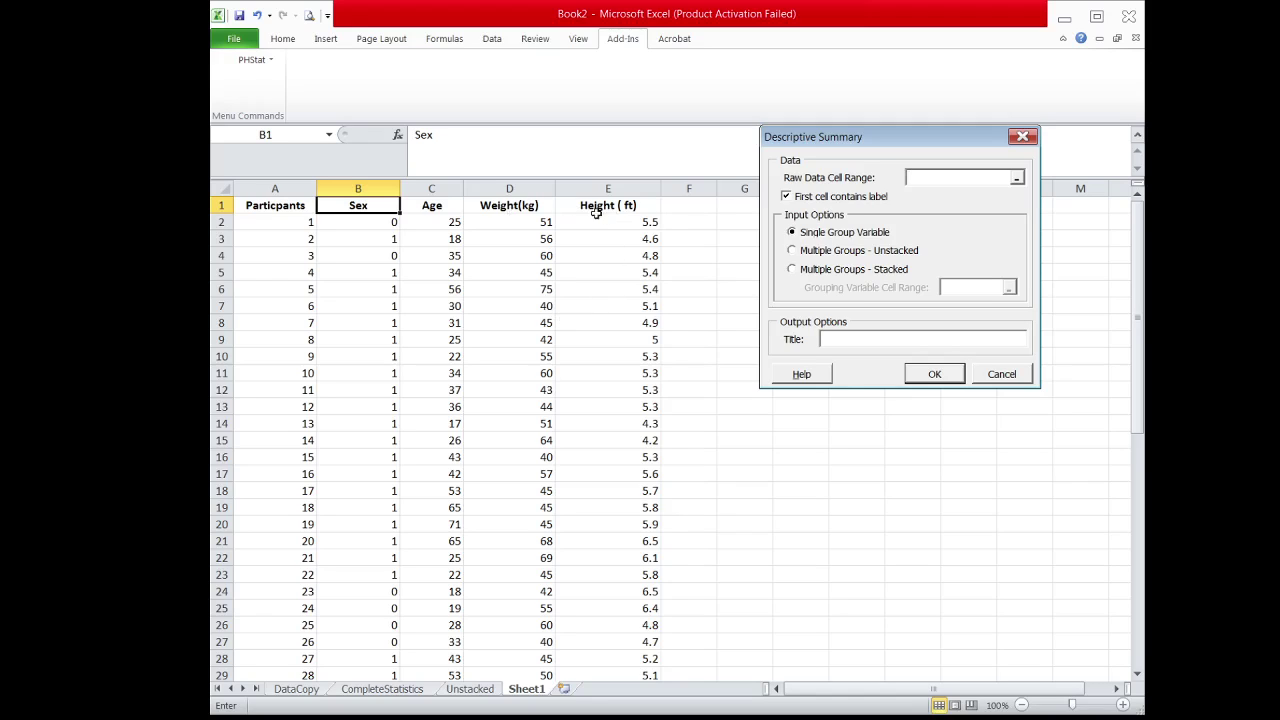
click(1017, 180)
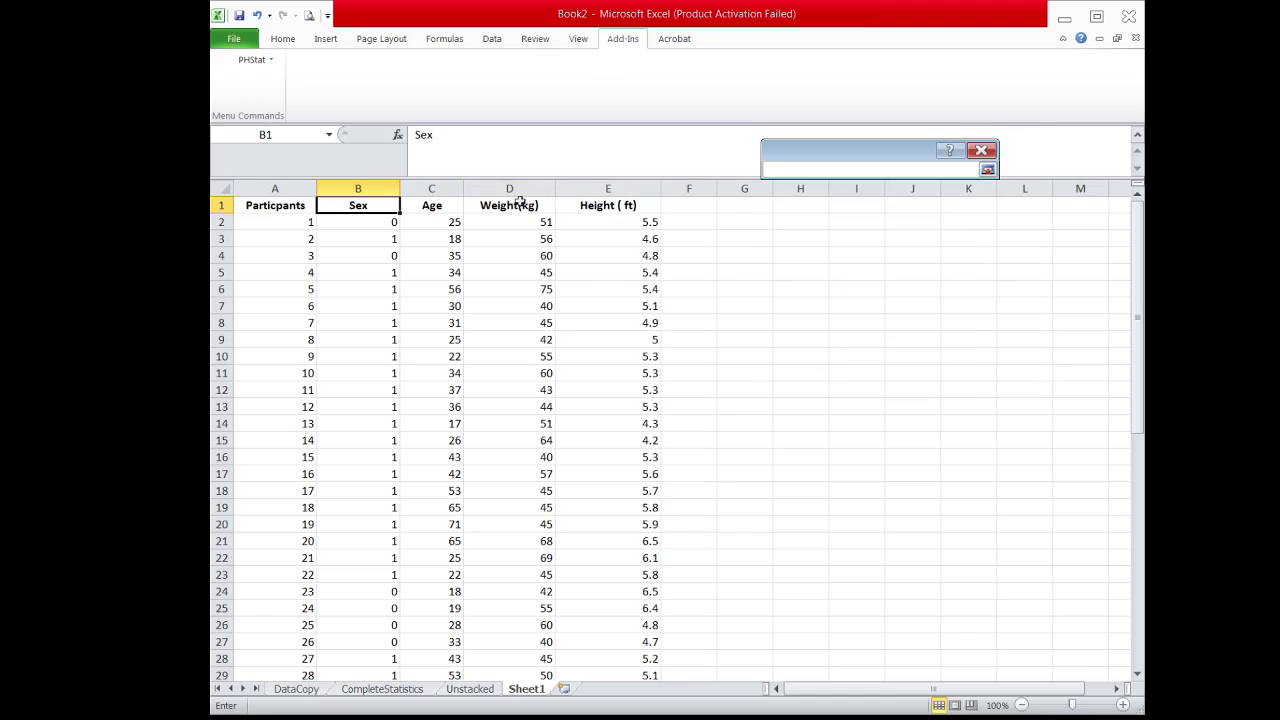
drag(497, 209, 632, 645)
click(987, 170)
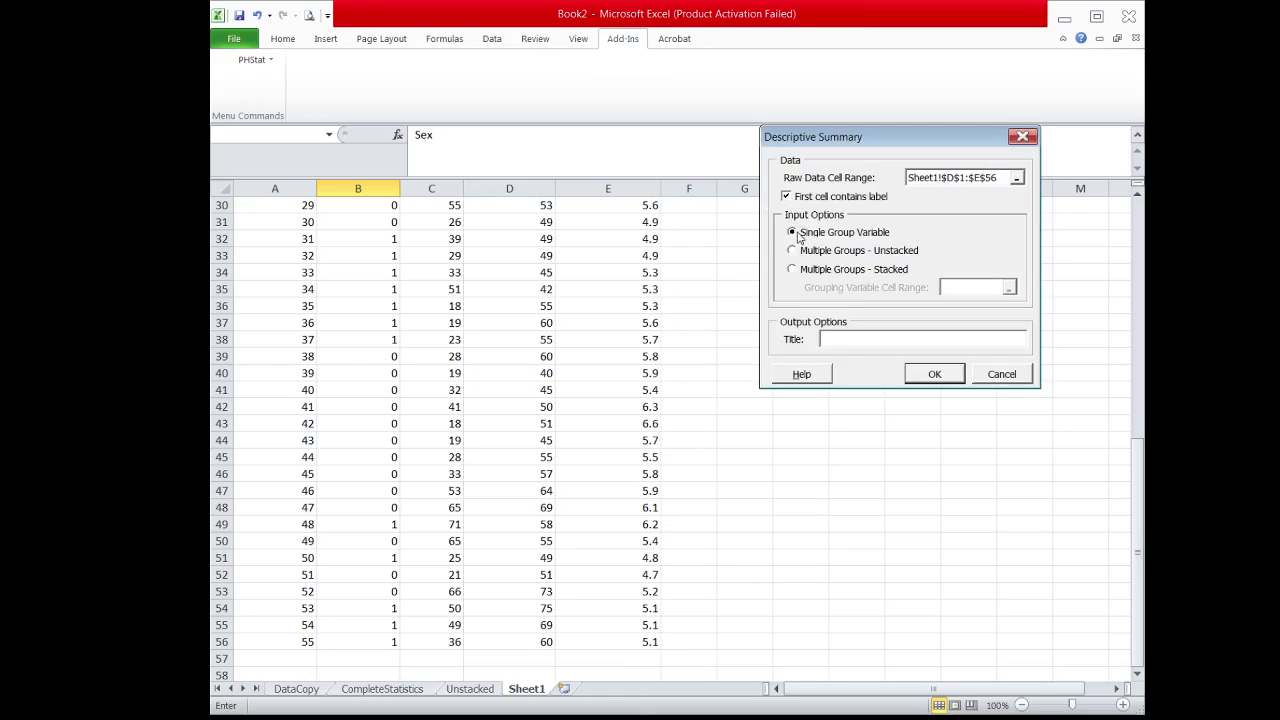
drag(1140, 477, 1138, 235)
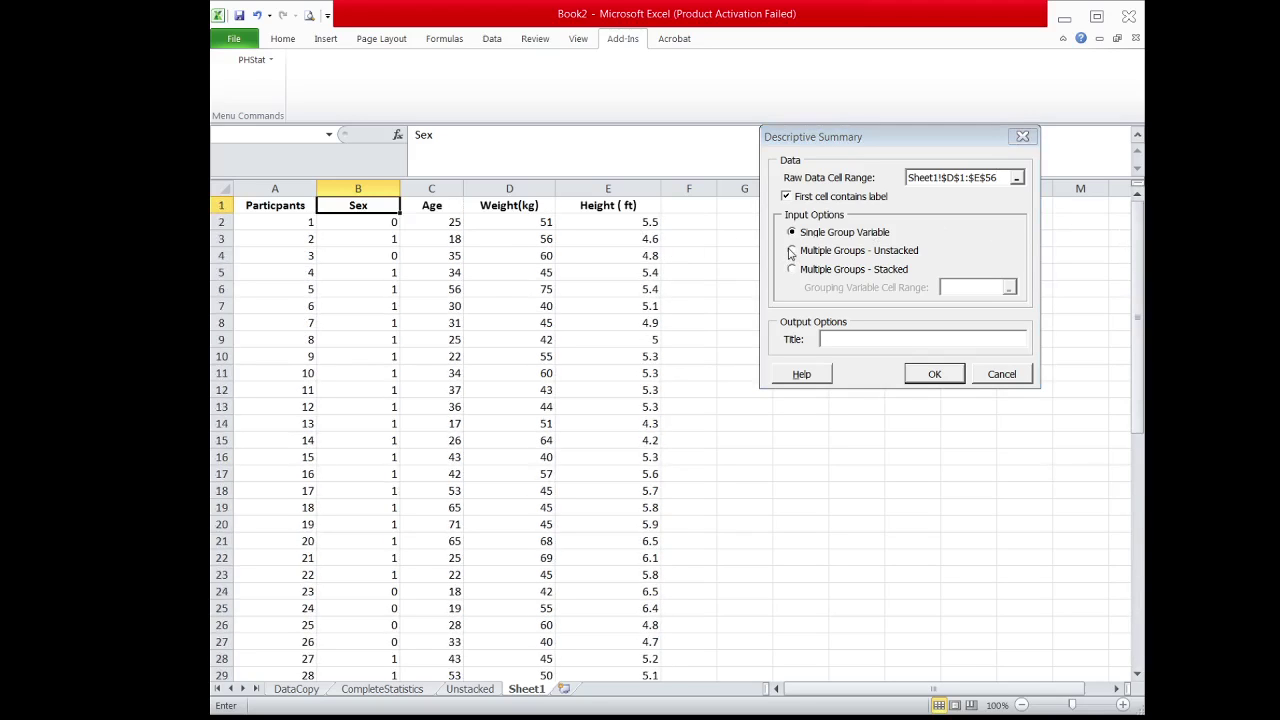
click(792, 251)
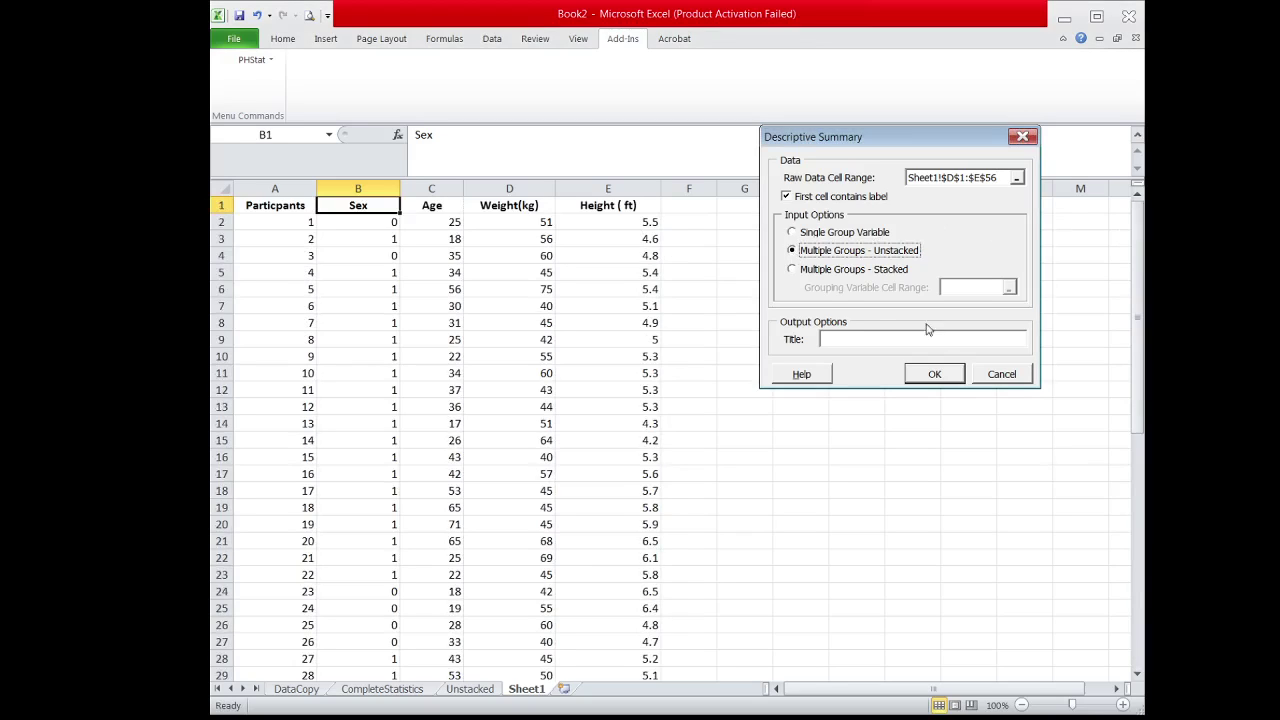
Generate the weight/height summary and fill A2 and coefficients of variation B12:C12 yellow
click(934, 376)
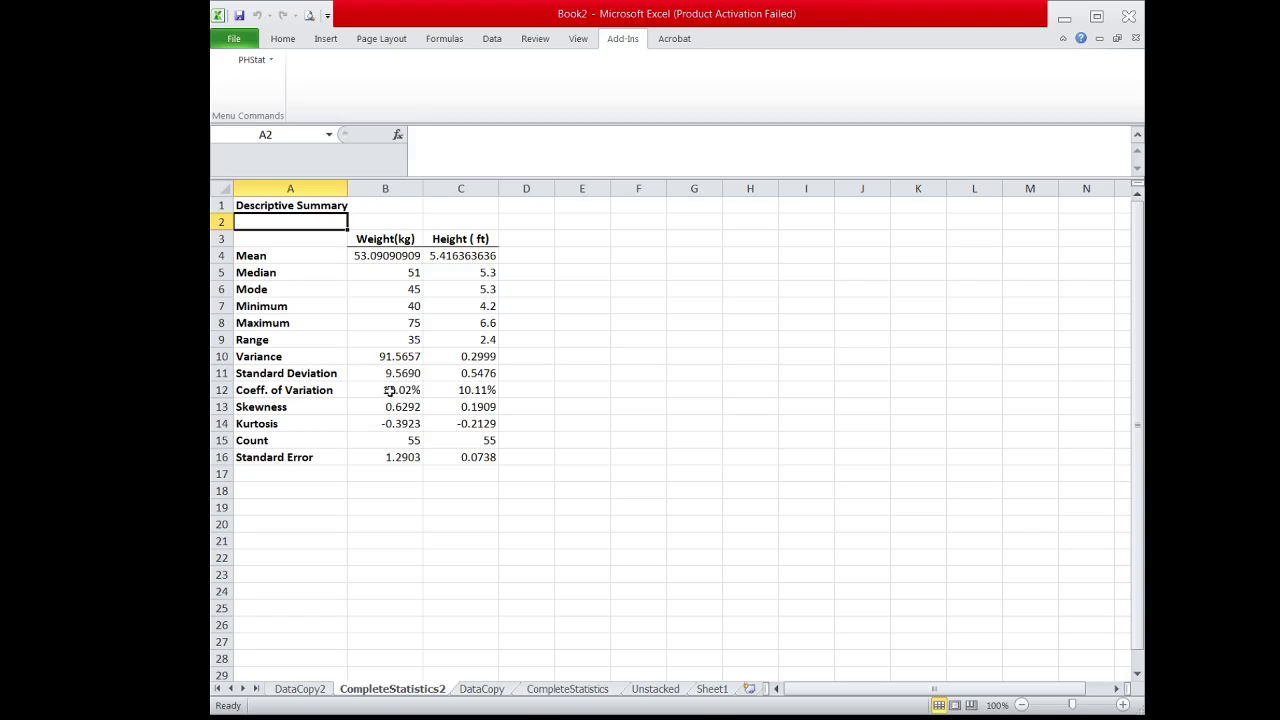
click(283, 38)
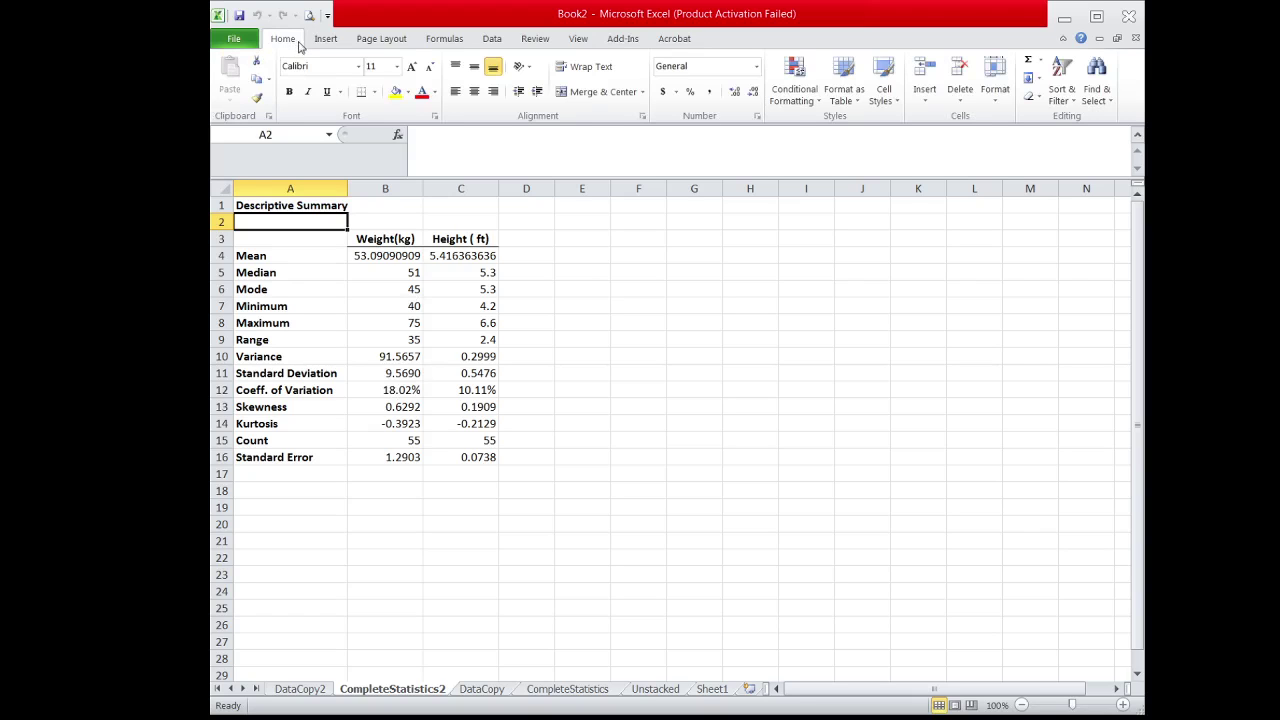
click(395, 91)
drag(396, 391, 447, 388)
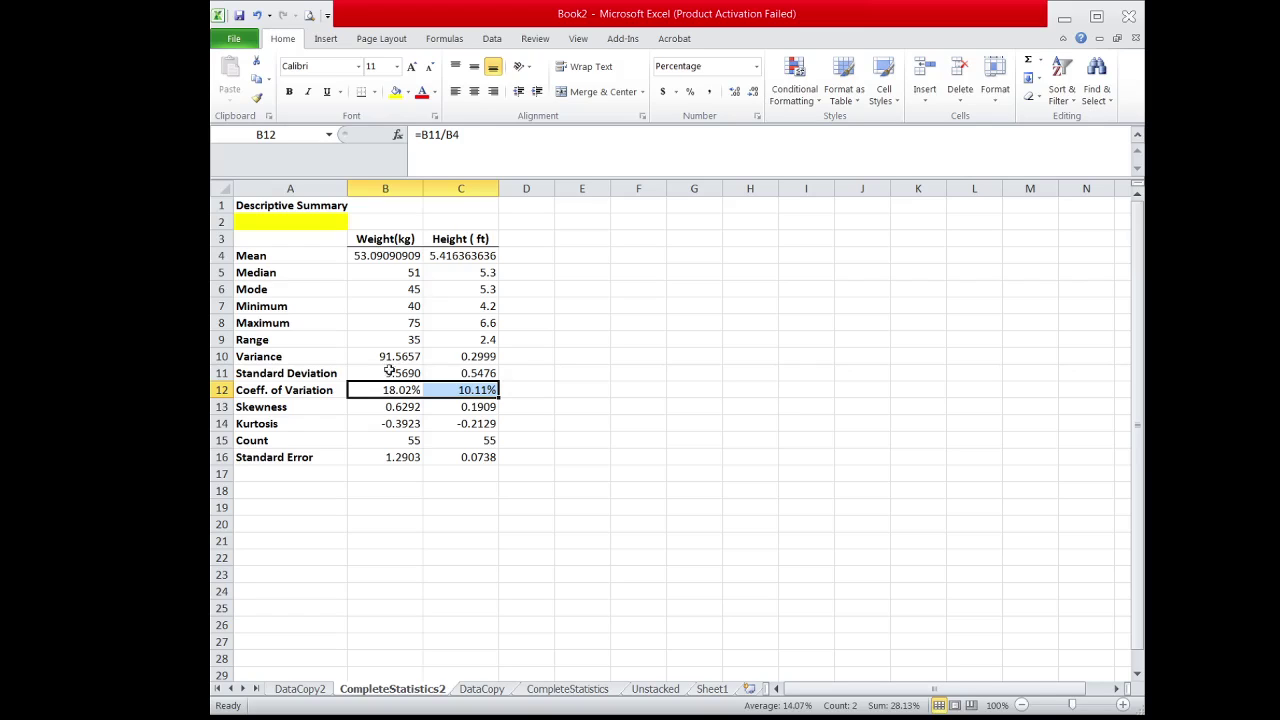
click(396, 91)
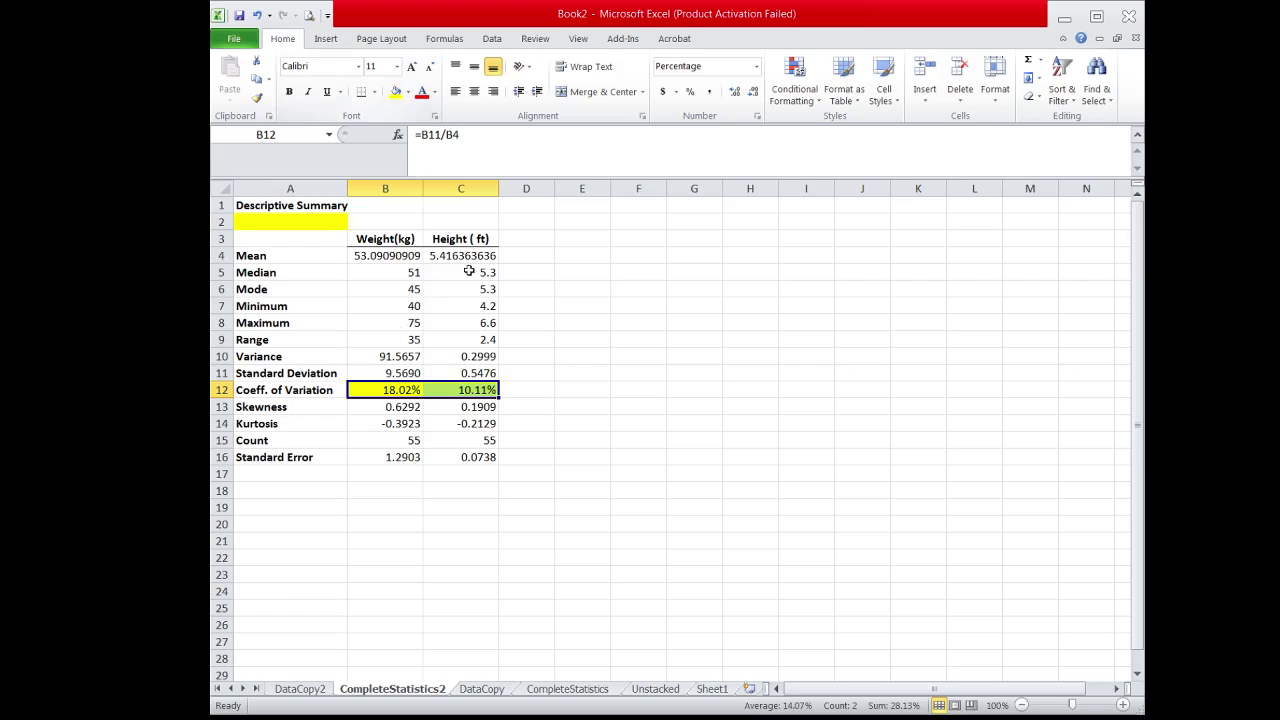
click(472, 389)
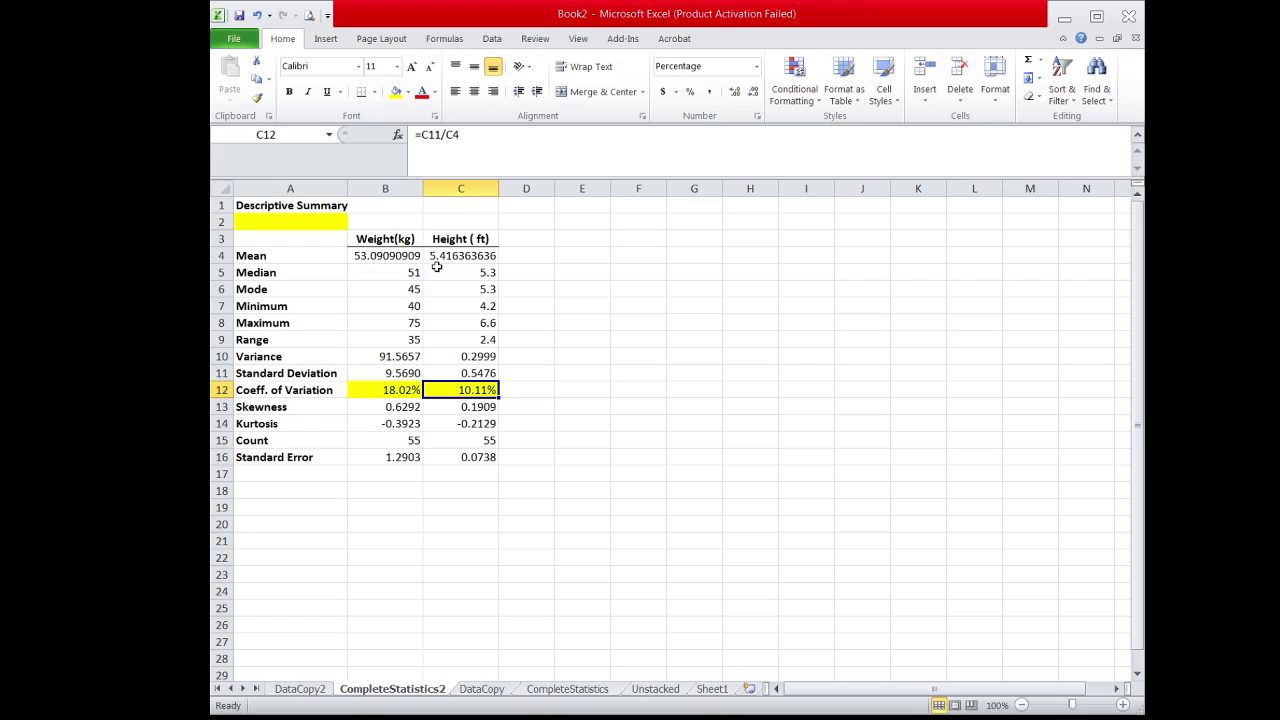
click(399, 390)
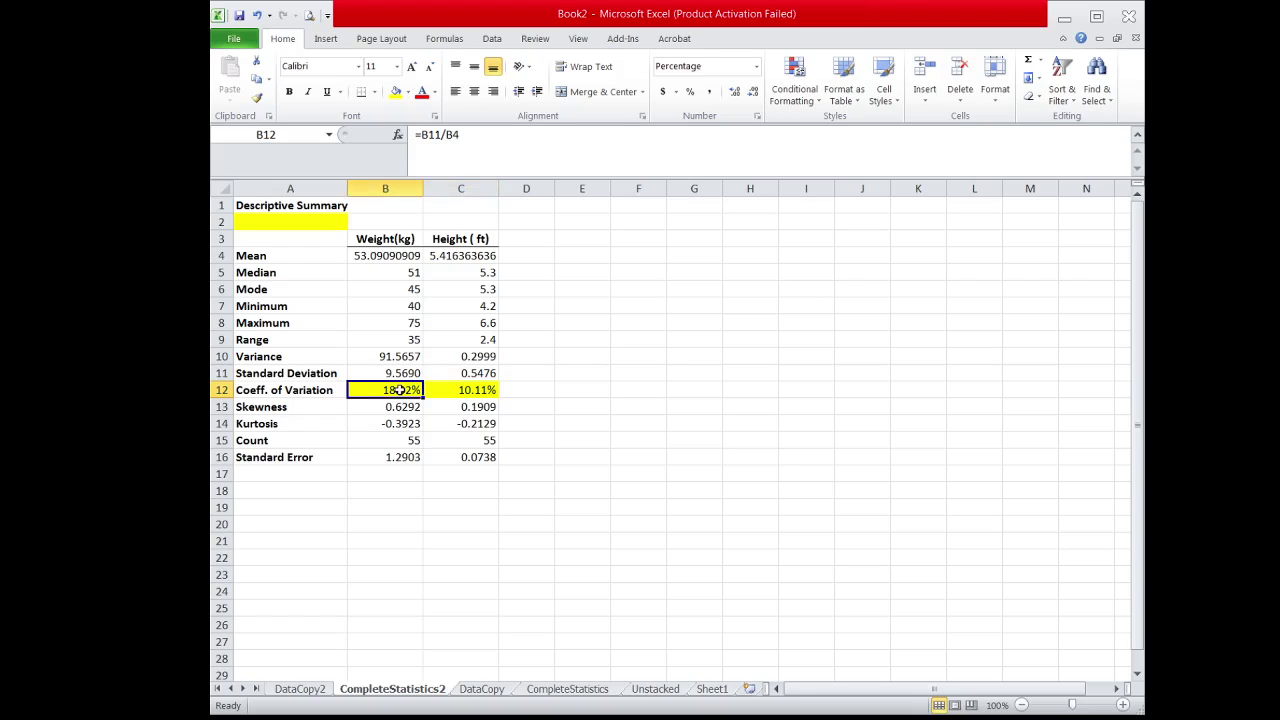
click(465, 389)
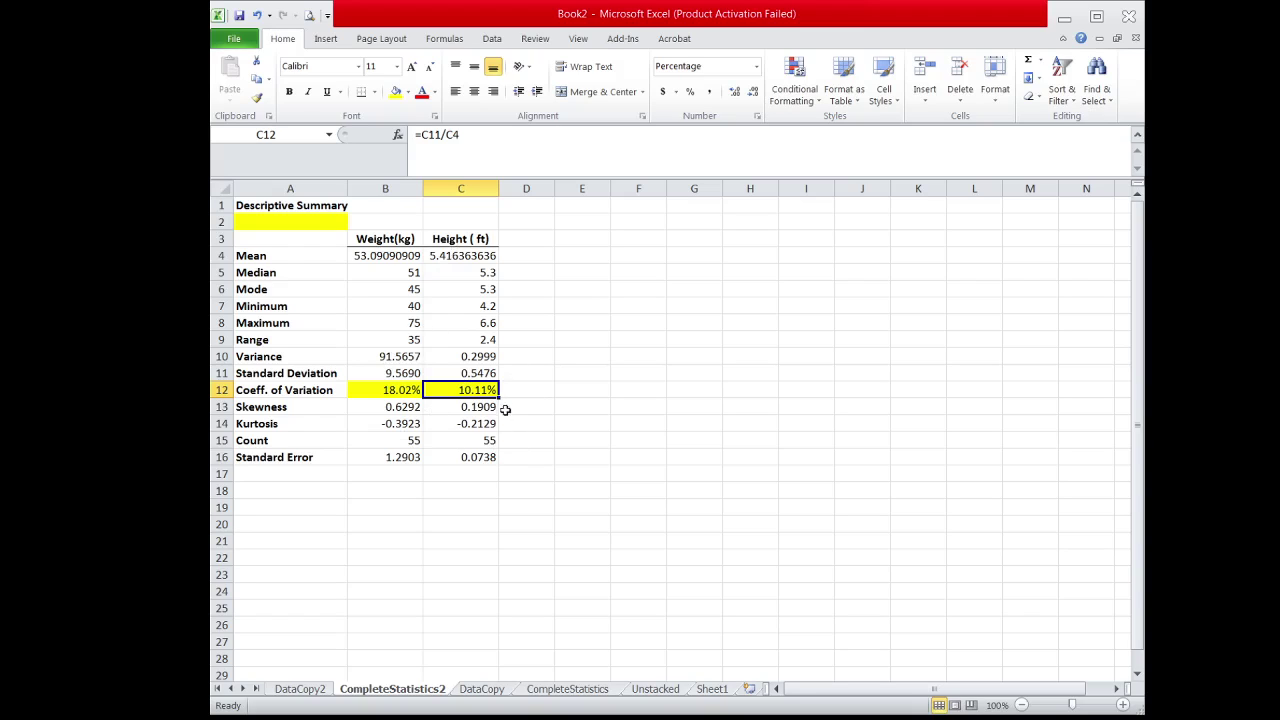
click(409, 389)
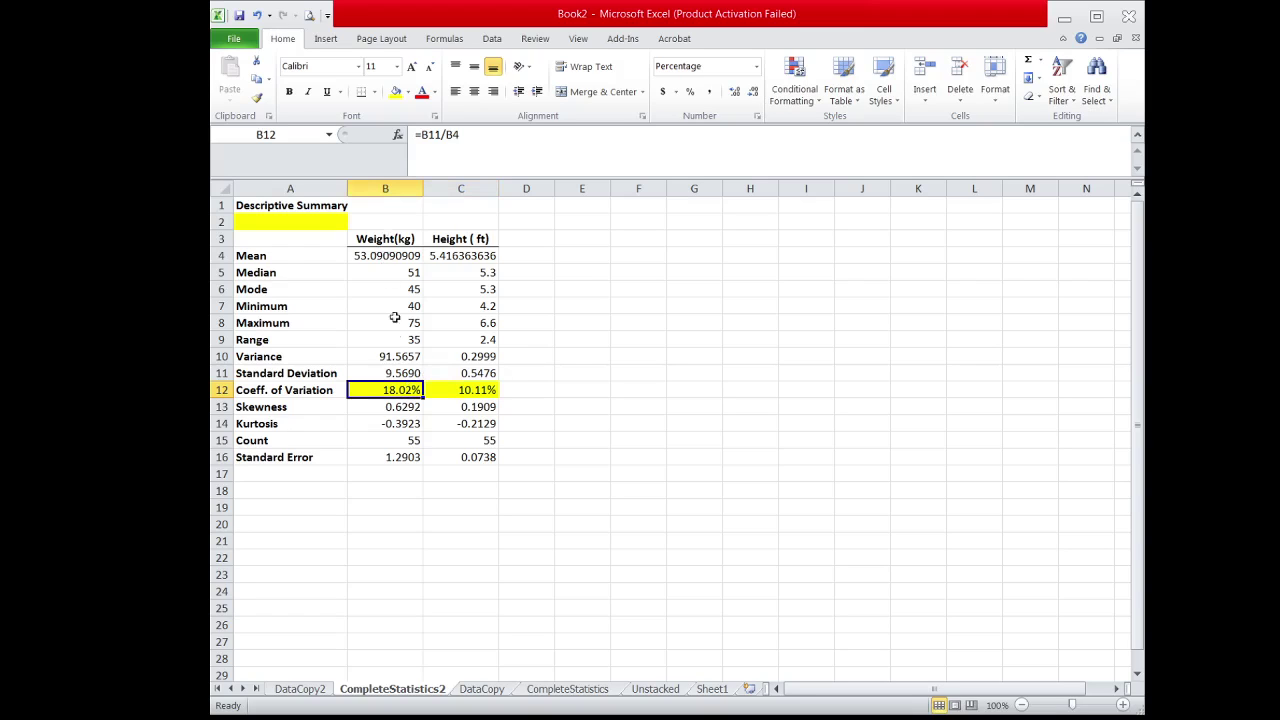
click(475, 390)
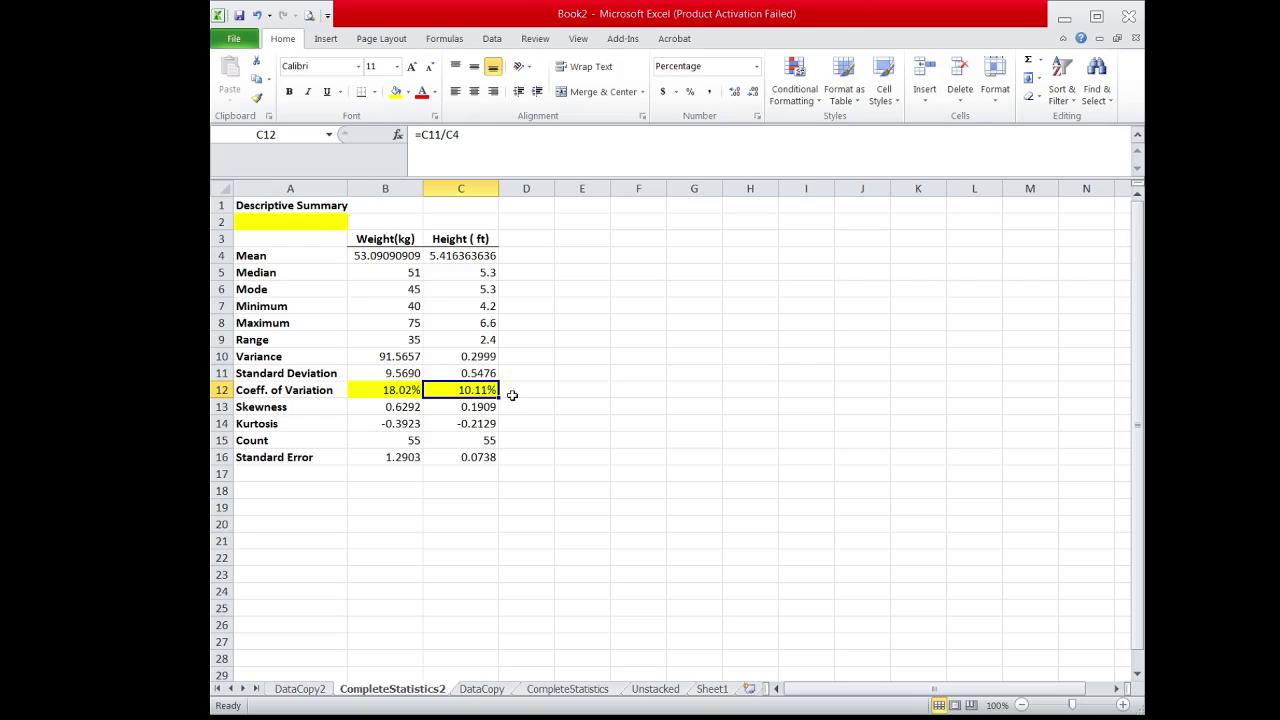
click(406, 386)
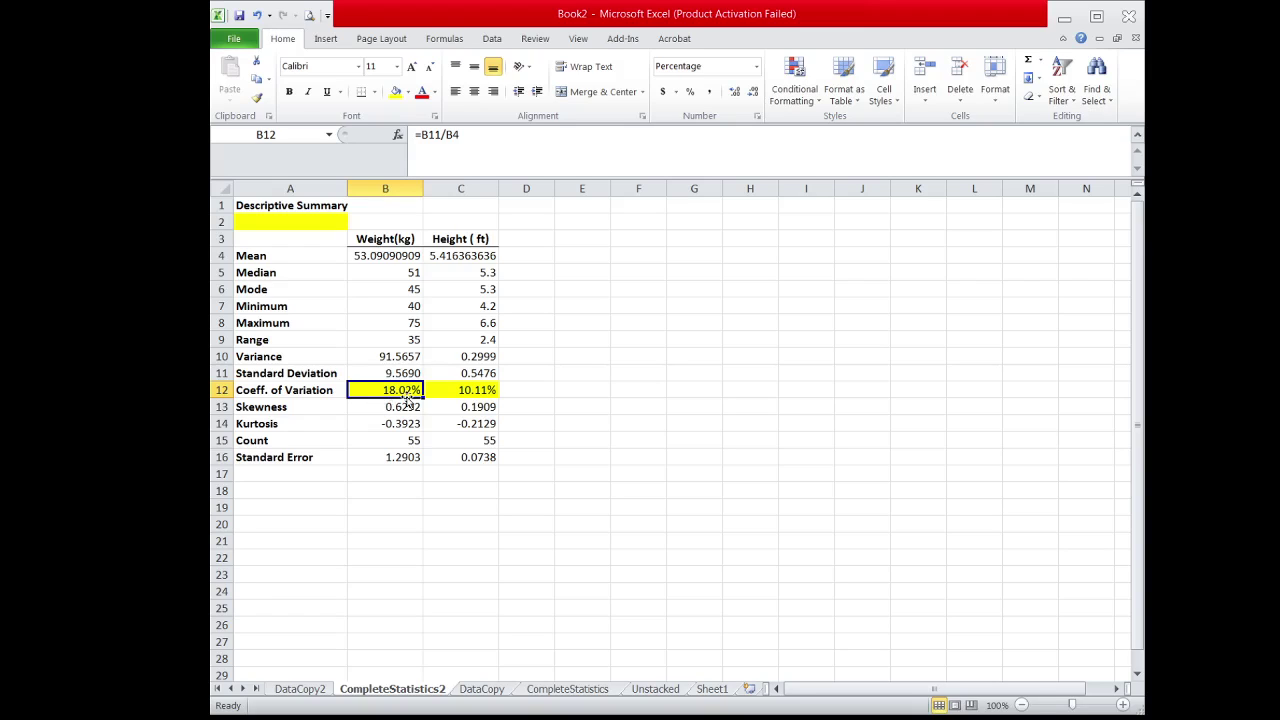
click(478, 392)
click(520, 425)
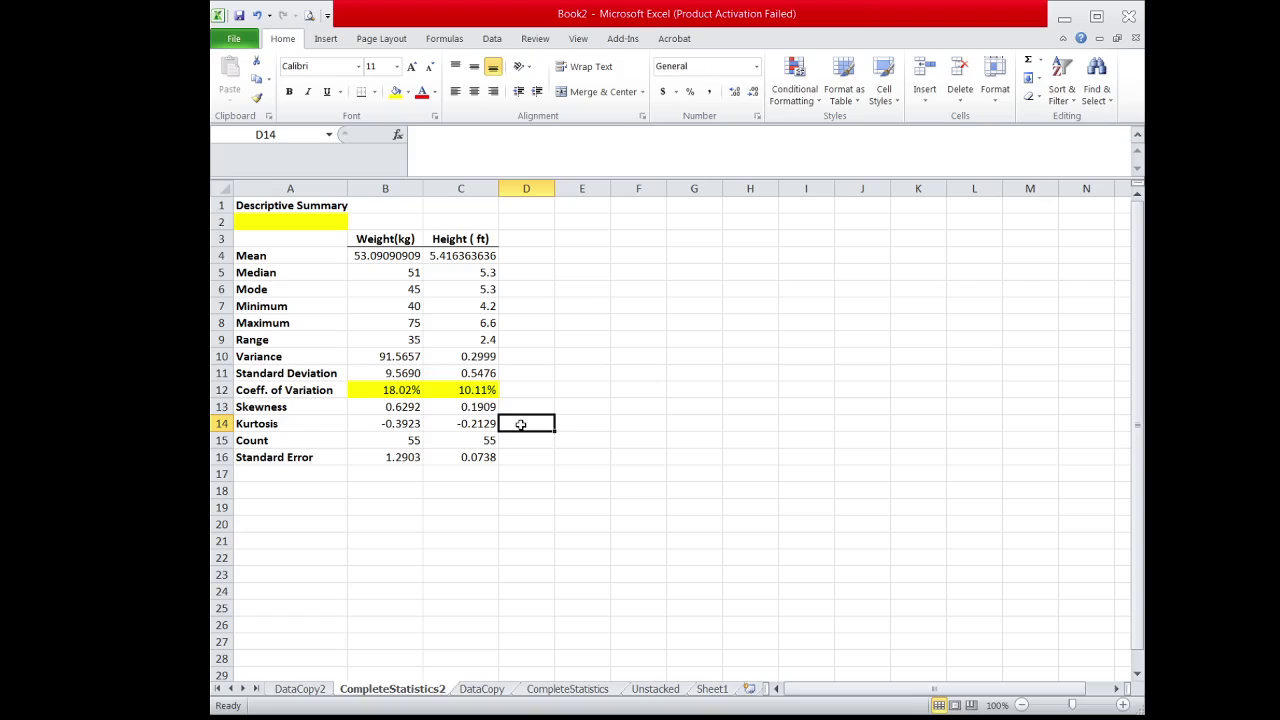